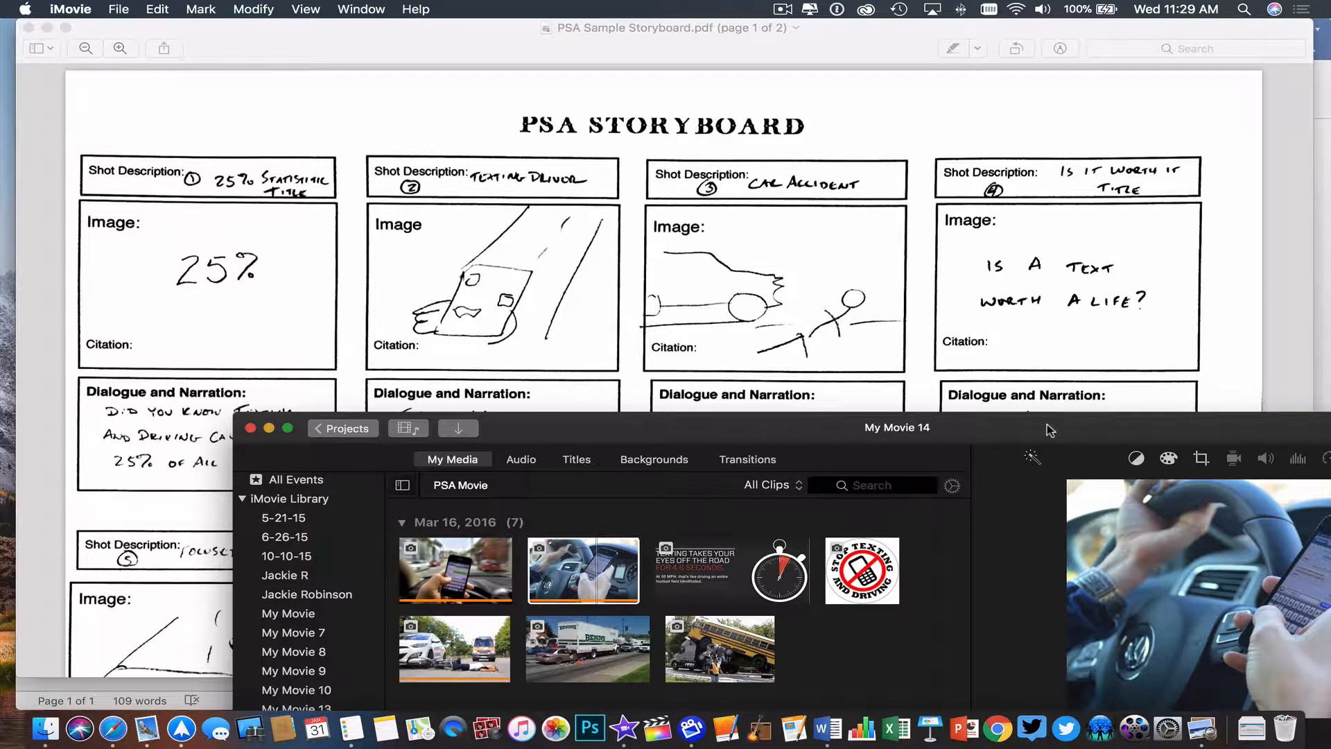
Move the movie project window up over the storyboard and extend its height to make room for the timeline.
left_click_drag(1051, 430, 812, 7)
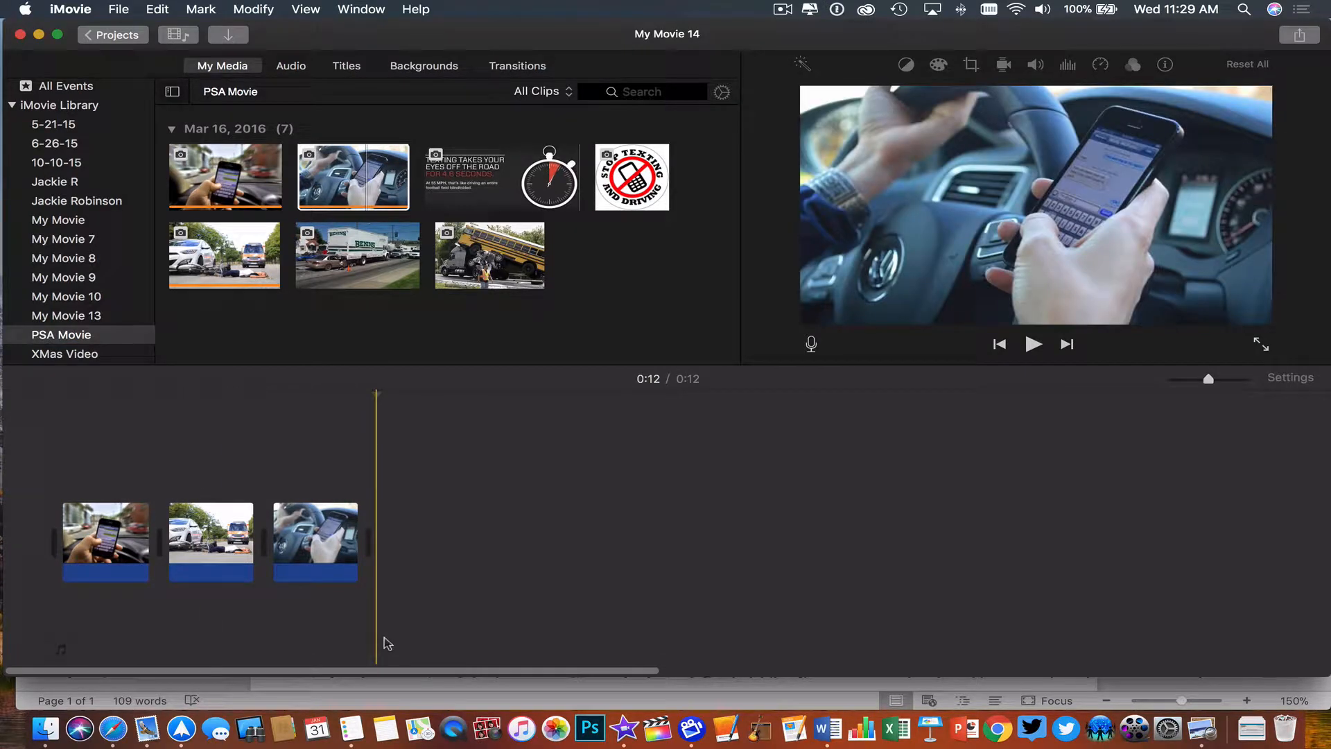
left_click_drag(376, 675, 377, 708)
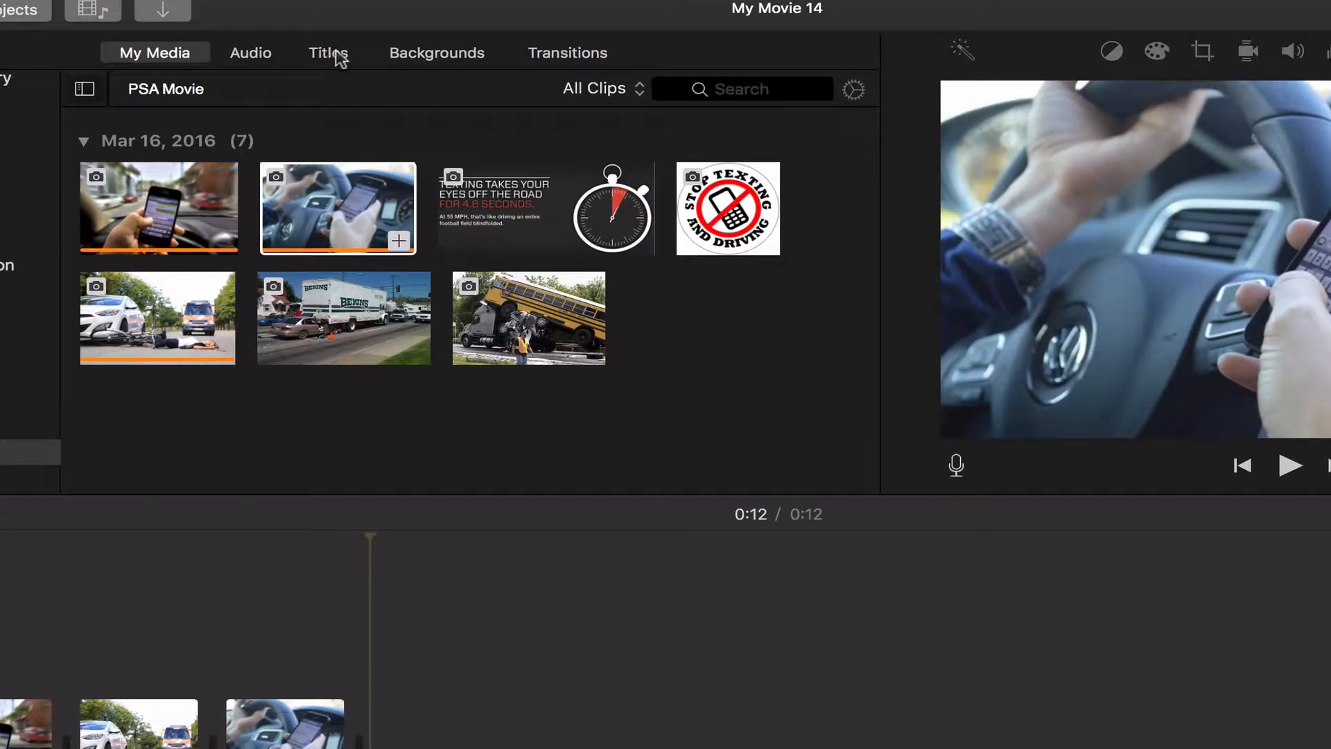
Examine the available title styles, from the Standard and Expand styles through to the Torn Edge styles.
left_click(336, 56)
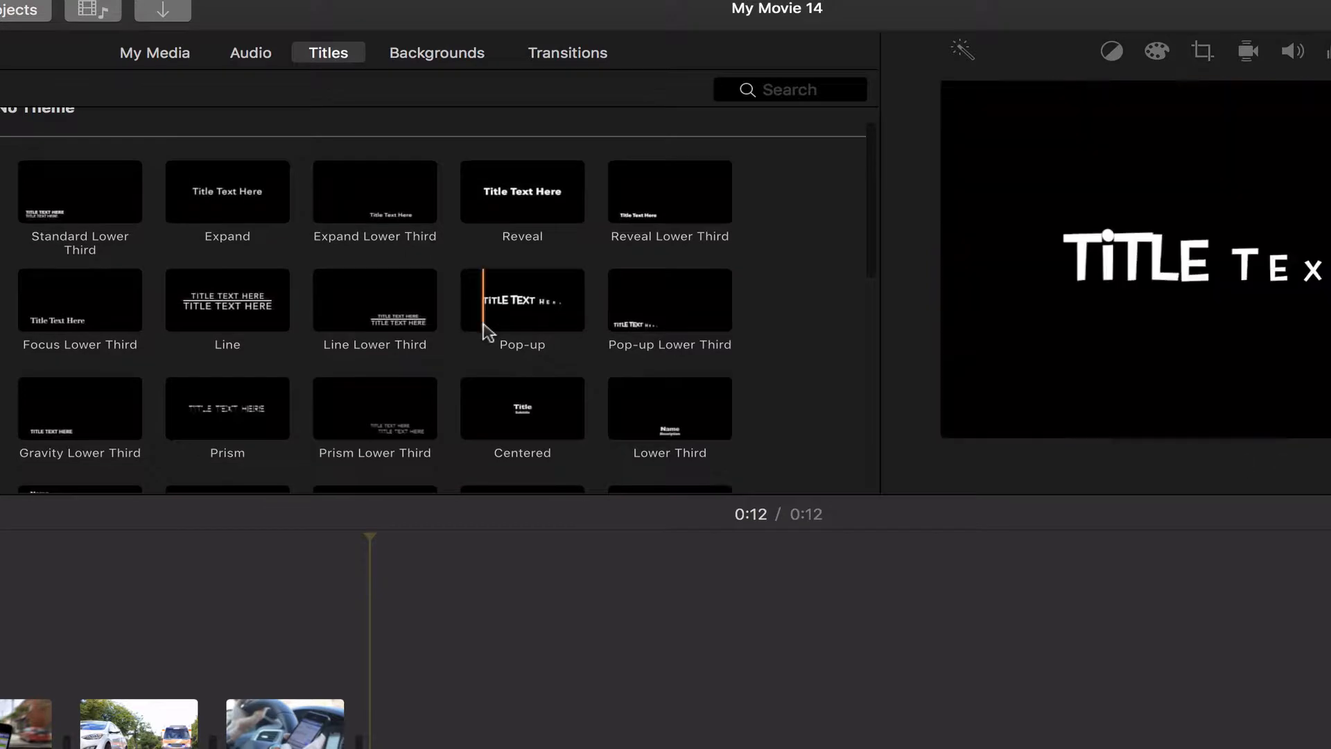
scroll(485, 333, "down", 4)
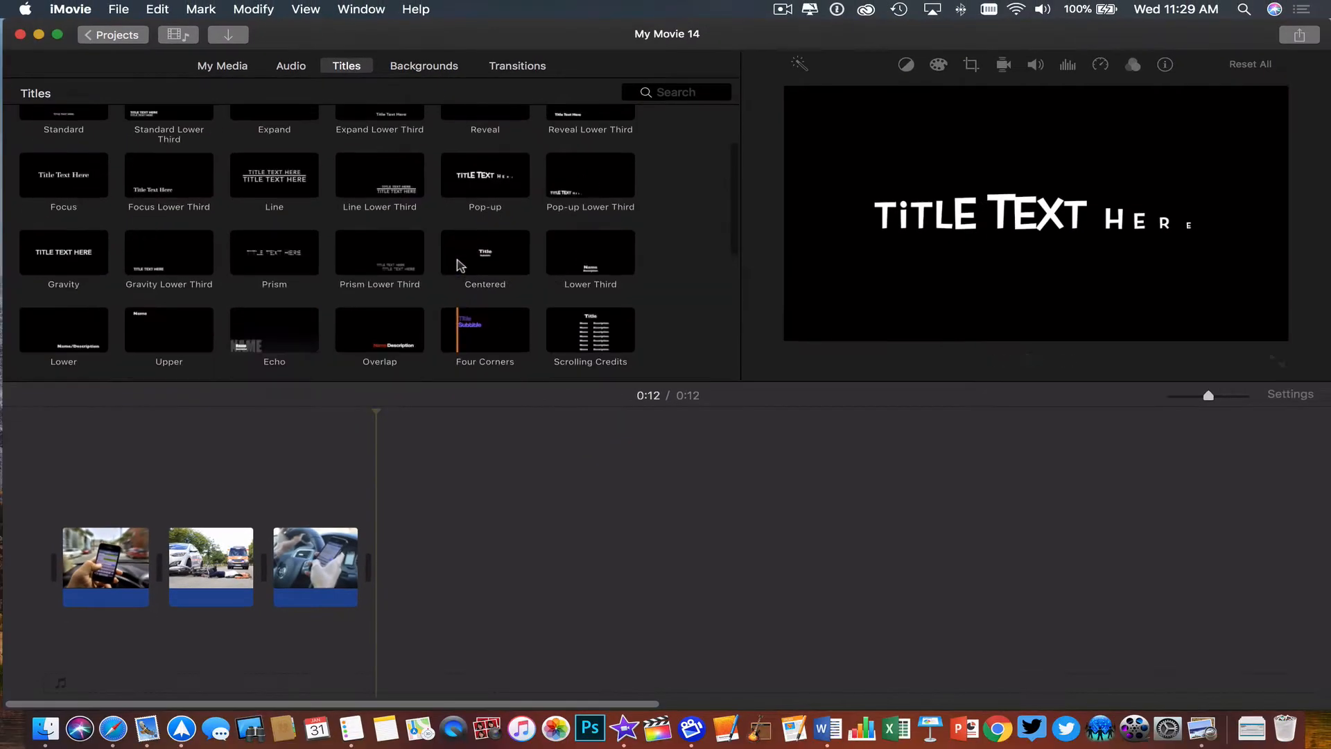
scroll(473, 300, "up", 4)
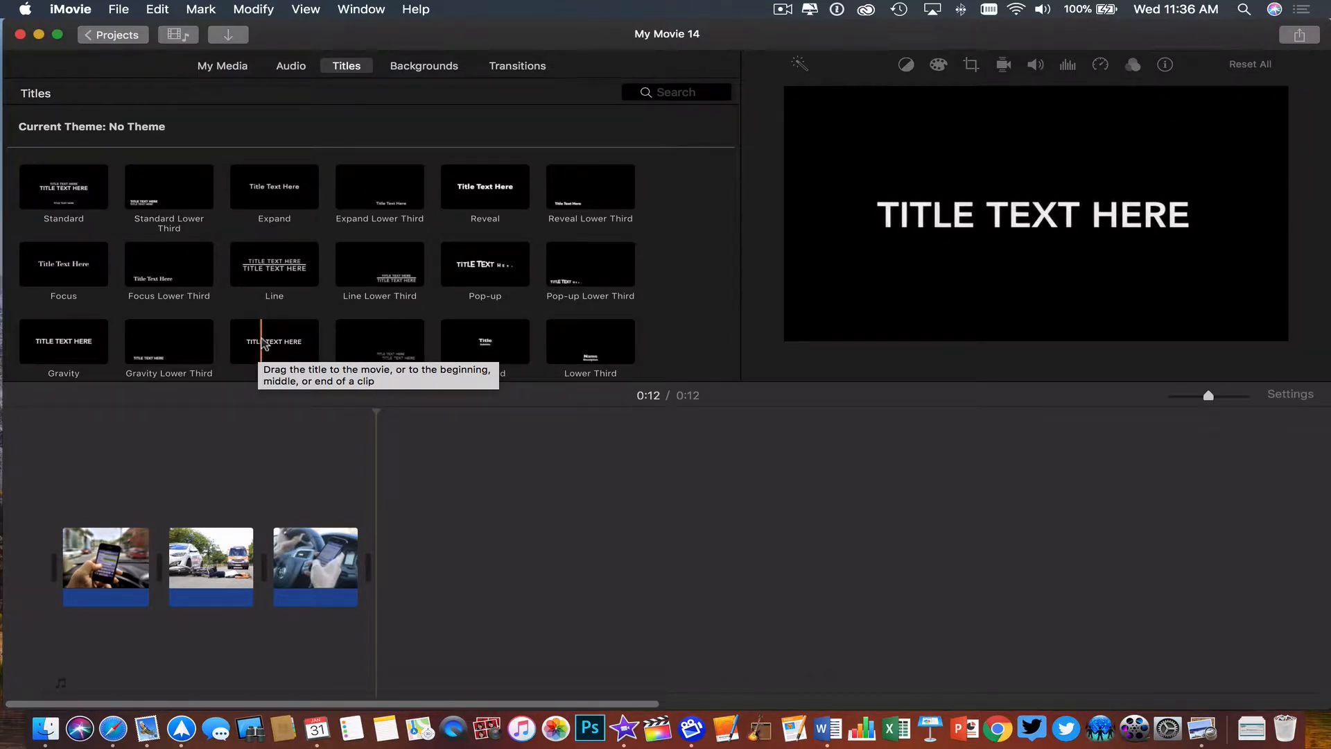
scroll(367, 290, "down", 5)
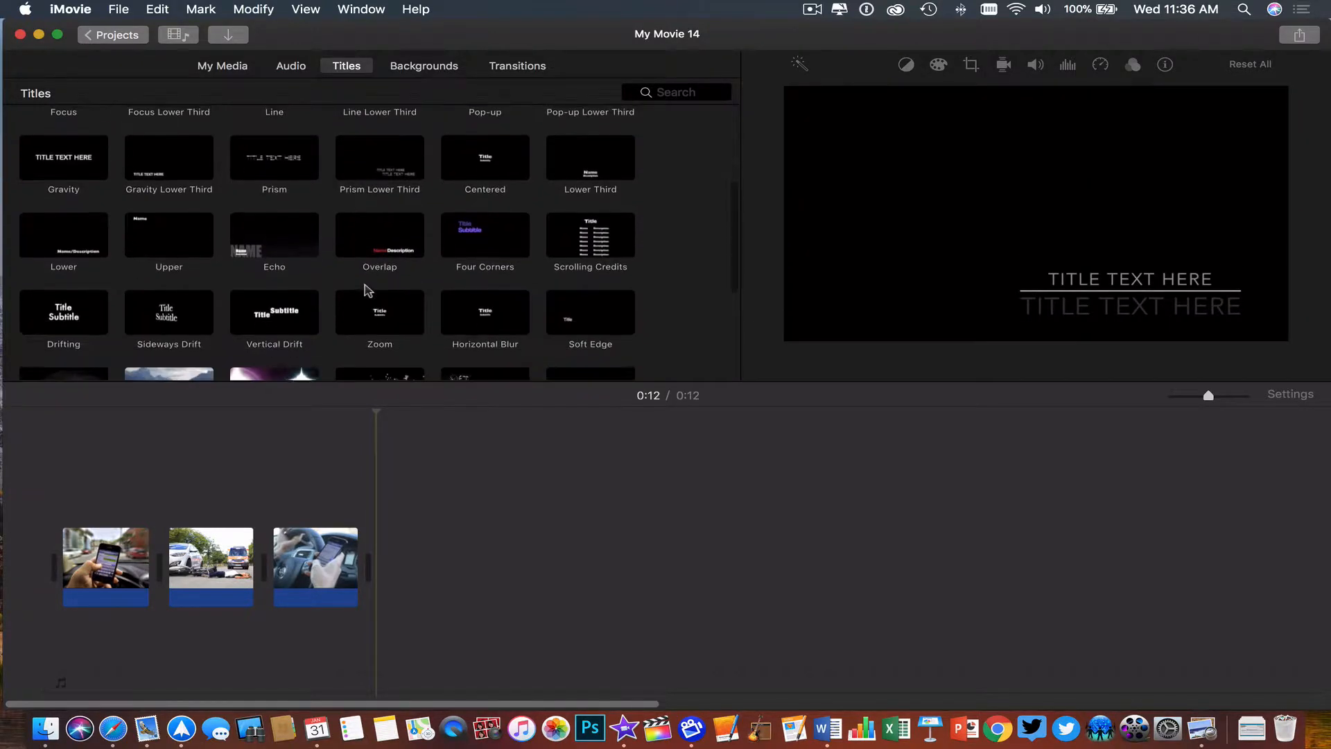
scroll(367, 290, "down", 6)
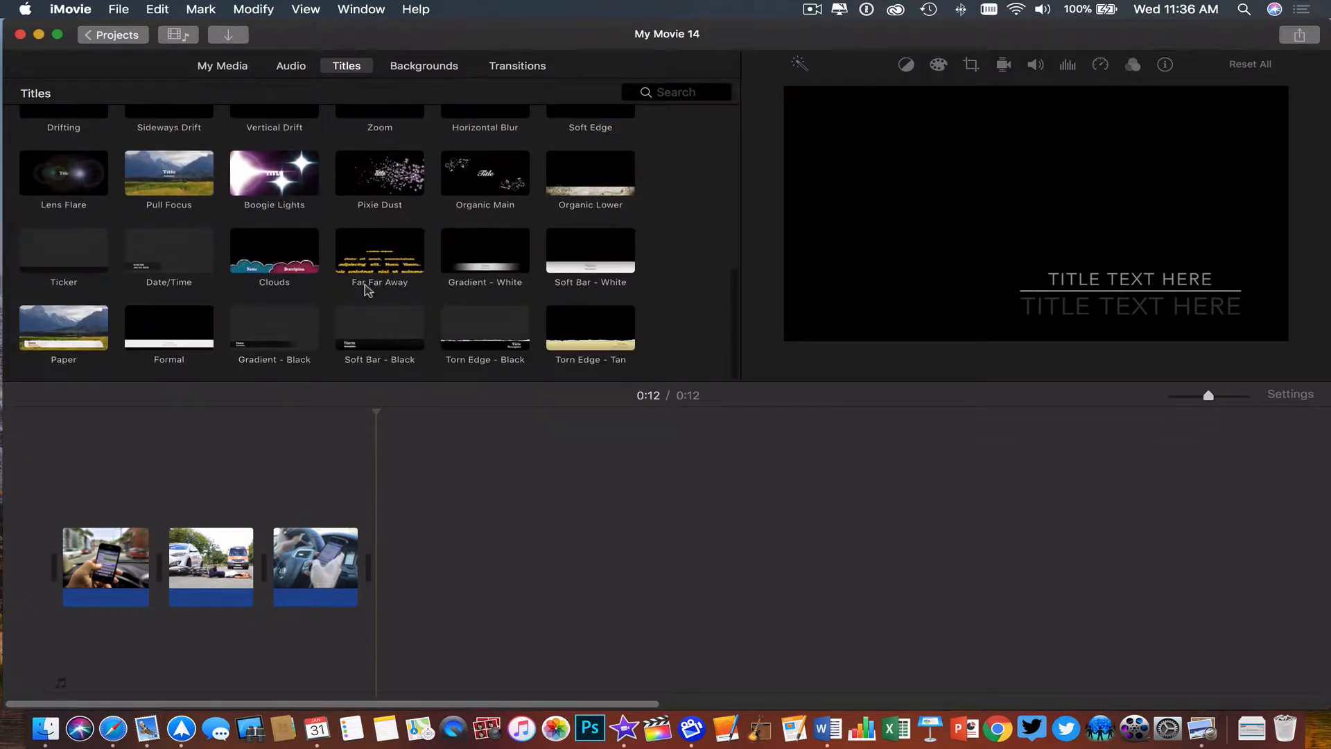
scroll(368, 290, "up", 3)
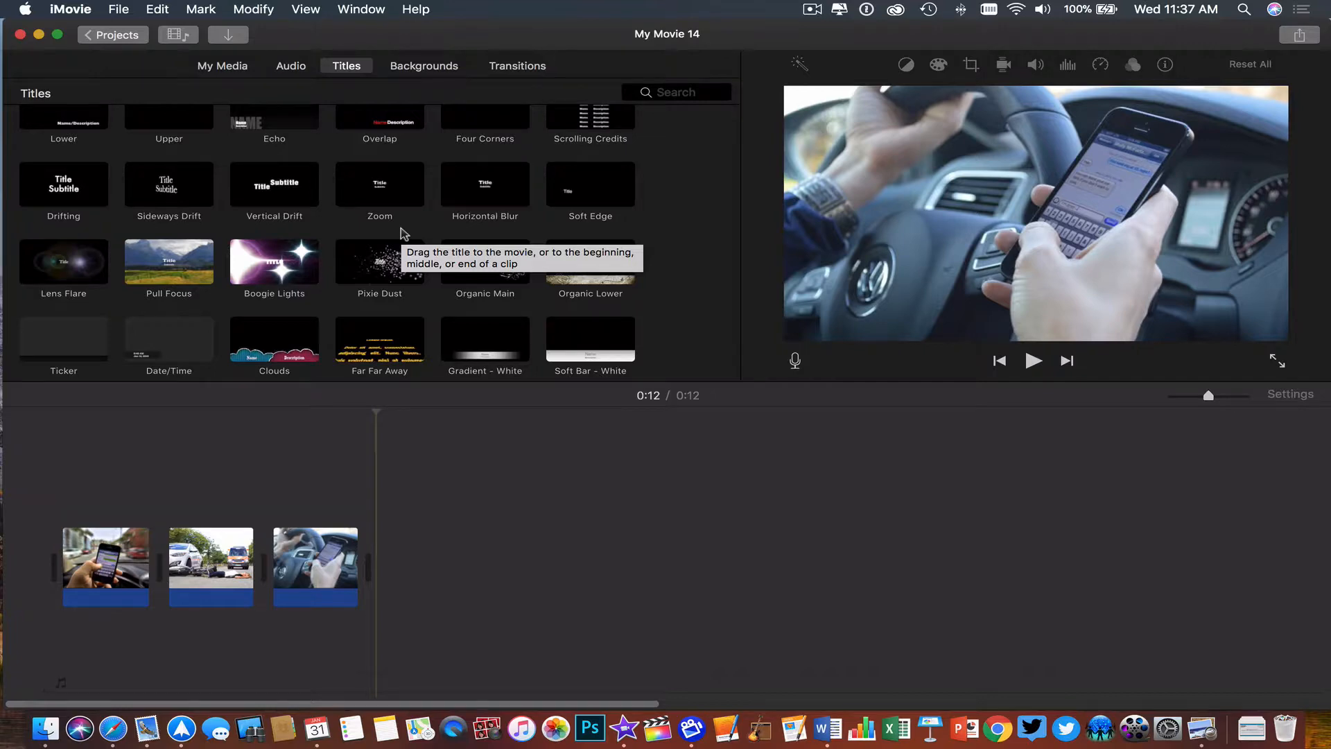
scroll(381, 204, "up", 3)
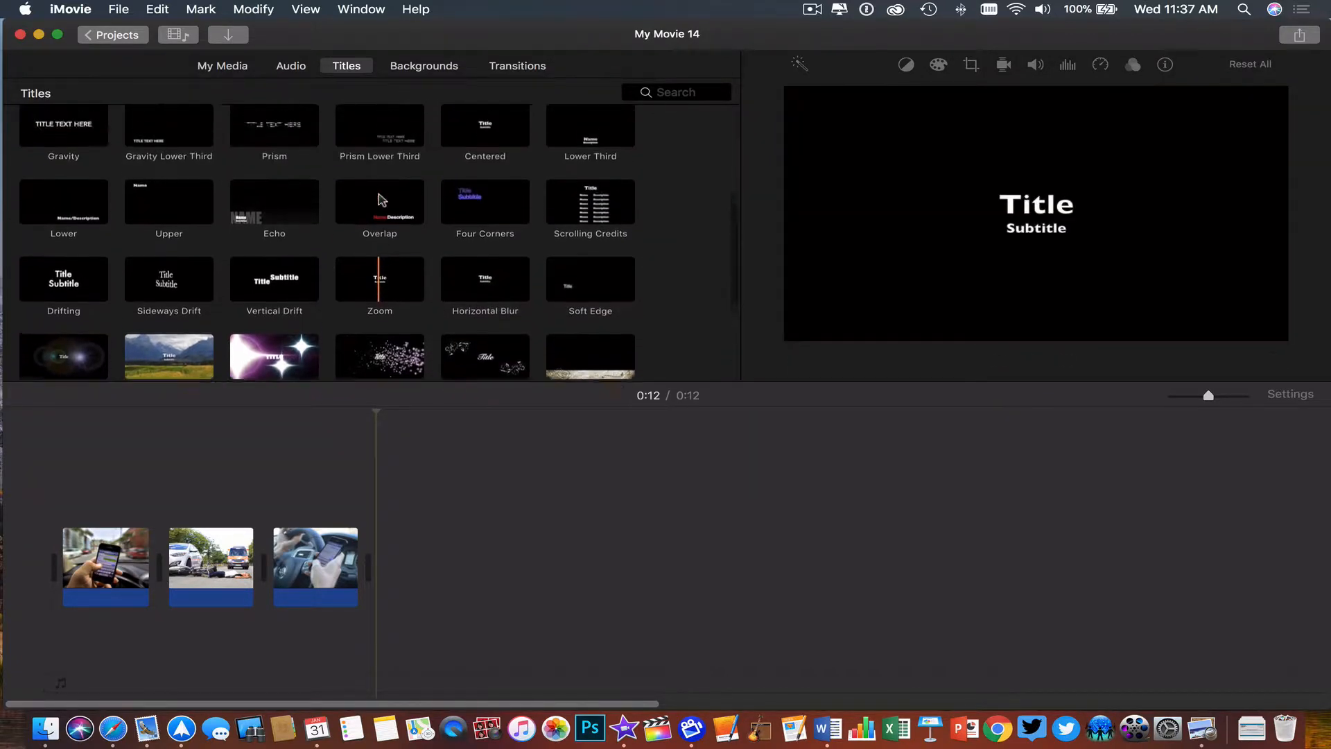
scroll(382, 201, "up", 2)
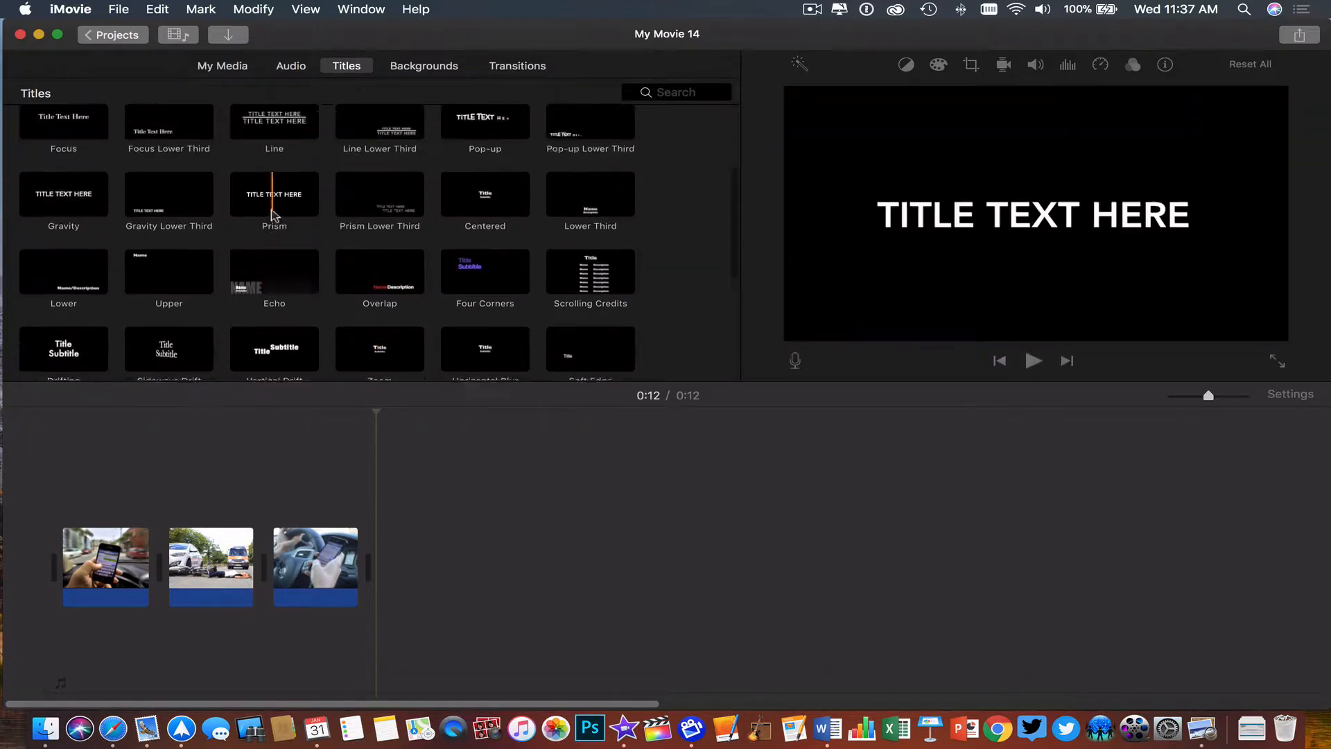
scroll(271, 215, "up", 4)
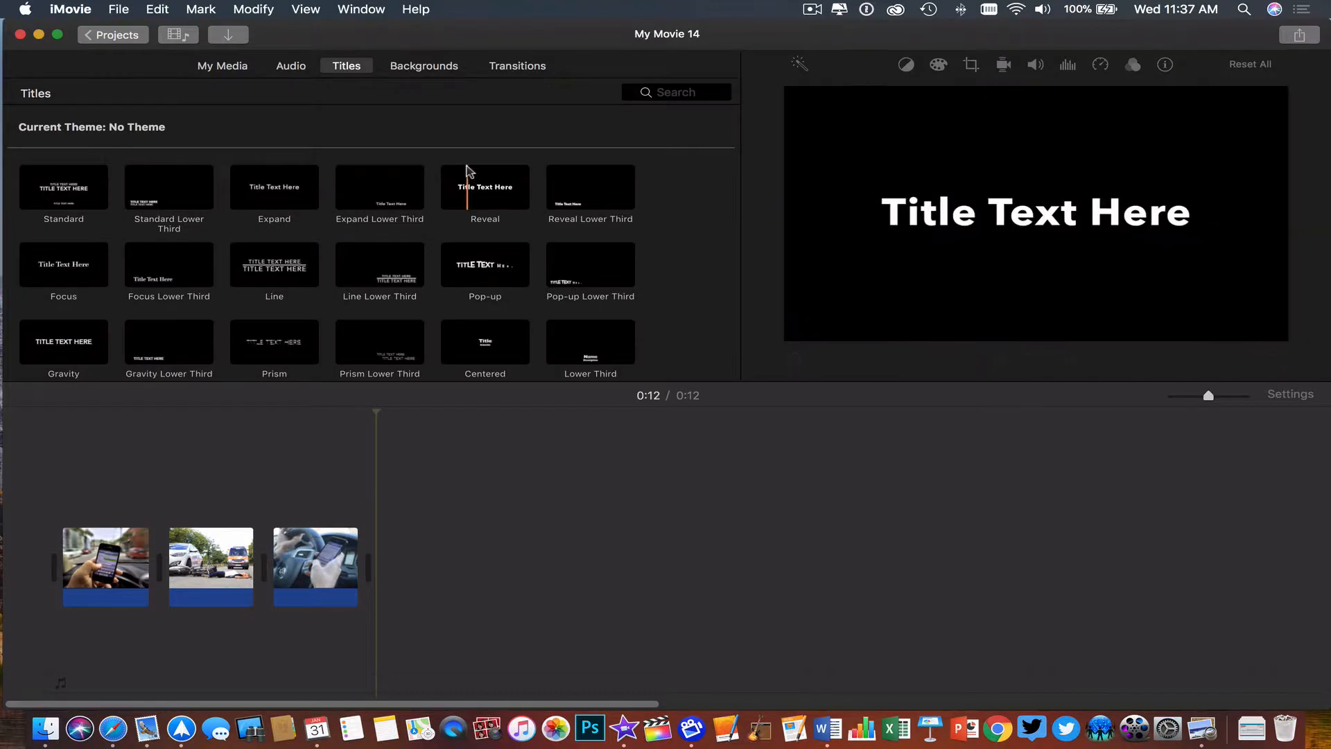
Overlay an Expand title on the first clip and shorten its duration to 2.9 seconds.
left_click(287, 188)
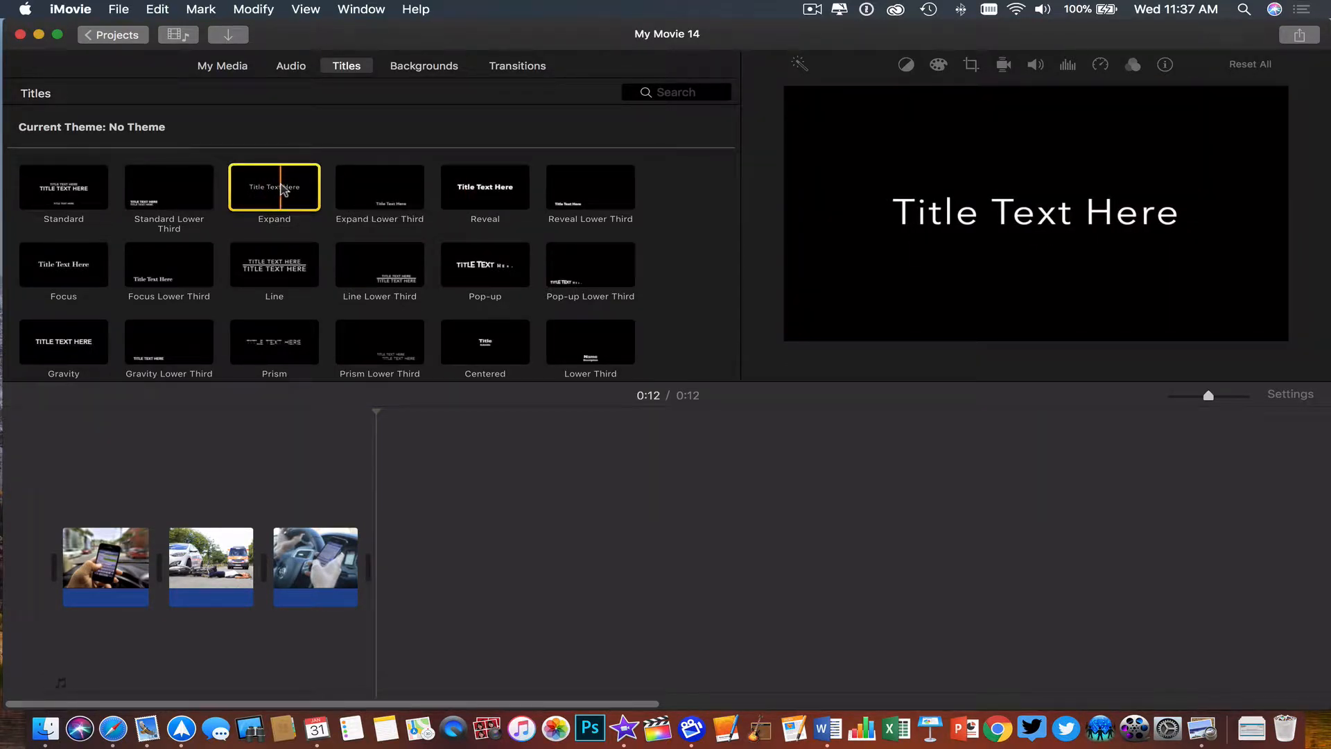
left_click_drag(284, 190, 65, 507)
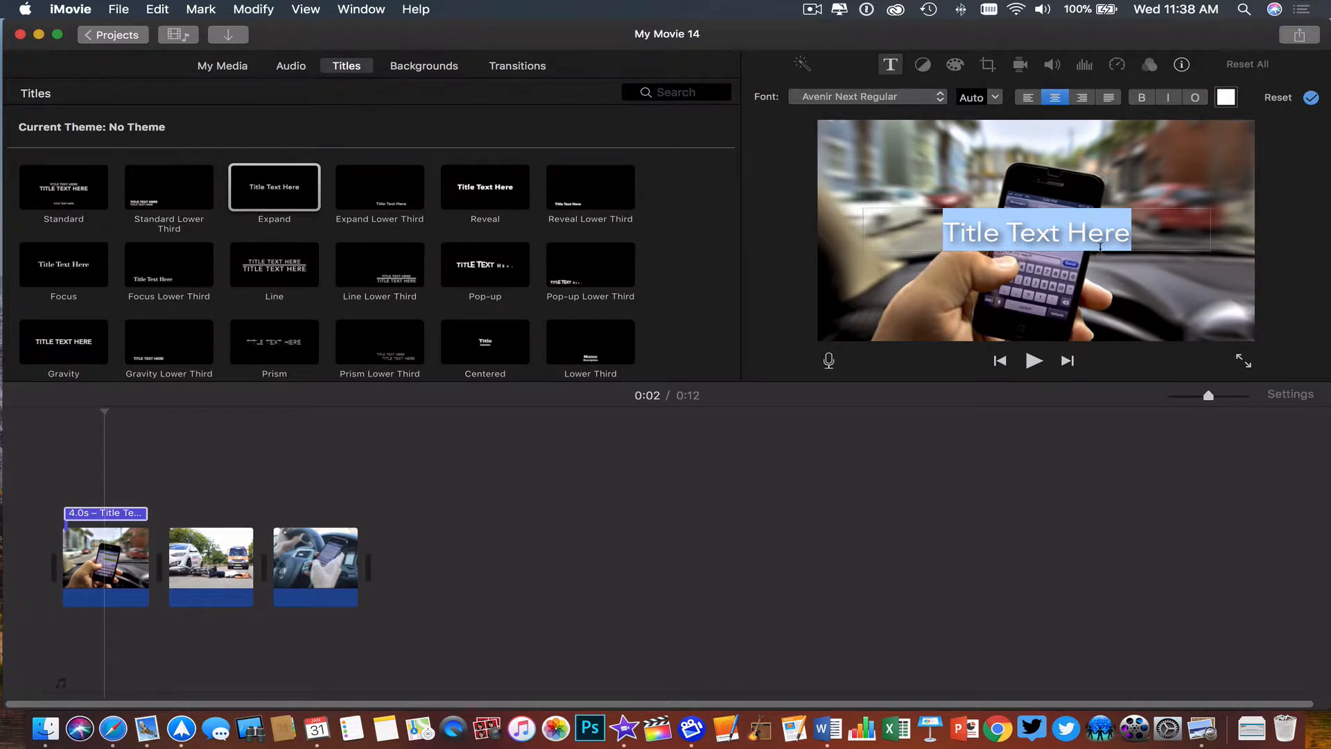
left_click(1206, 394)
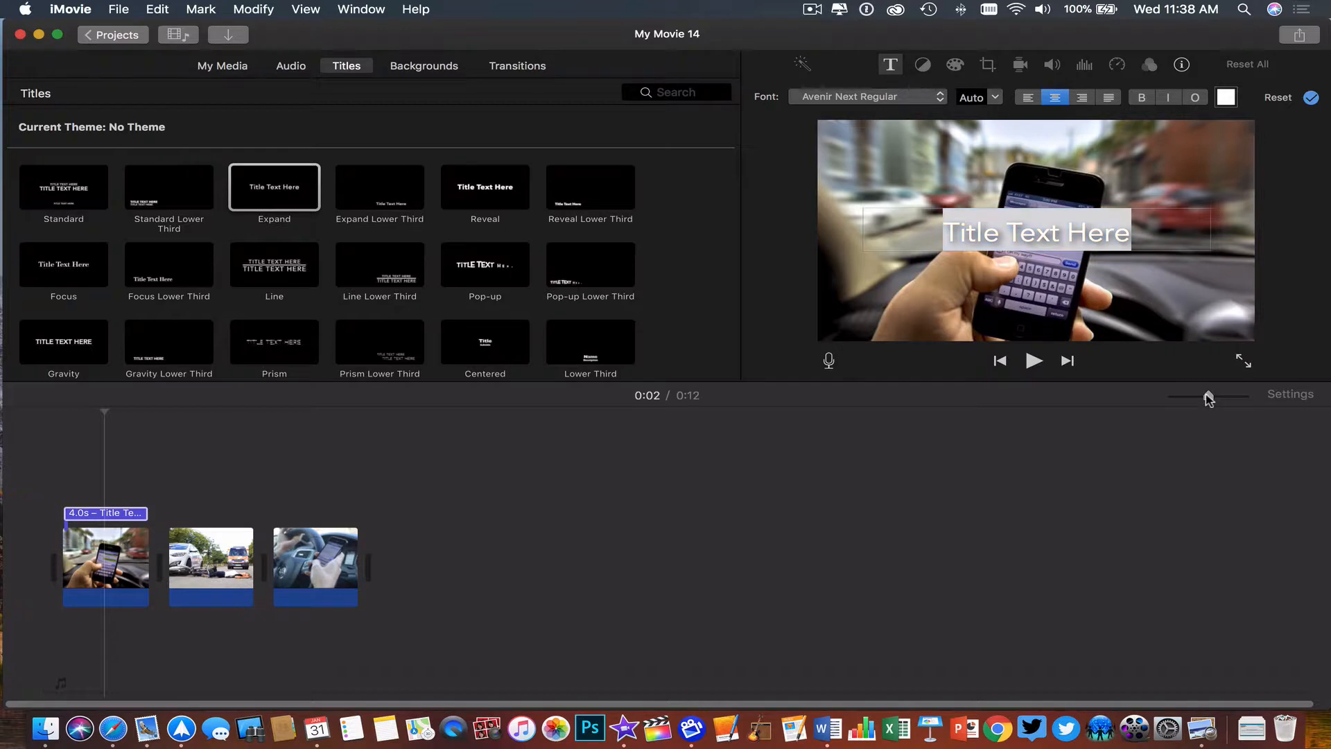
left_click_drag(1210, 397, 1216, 398)
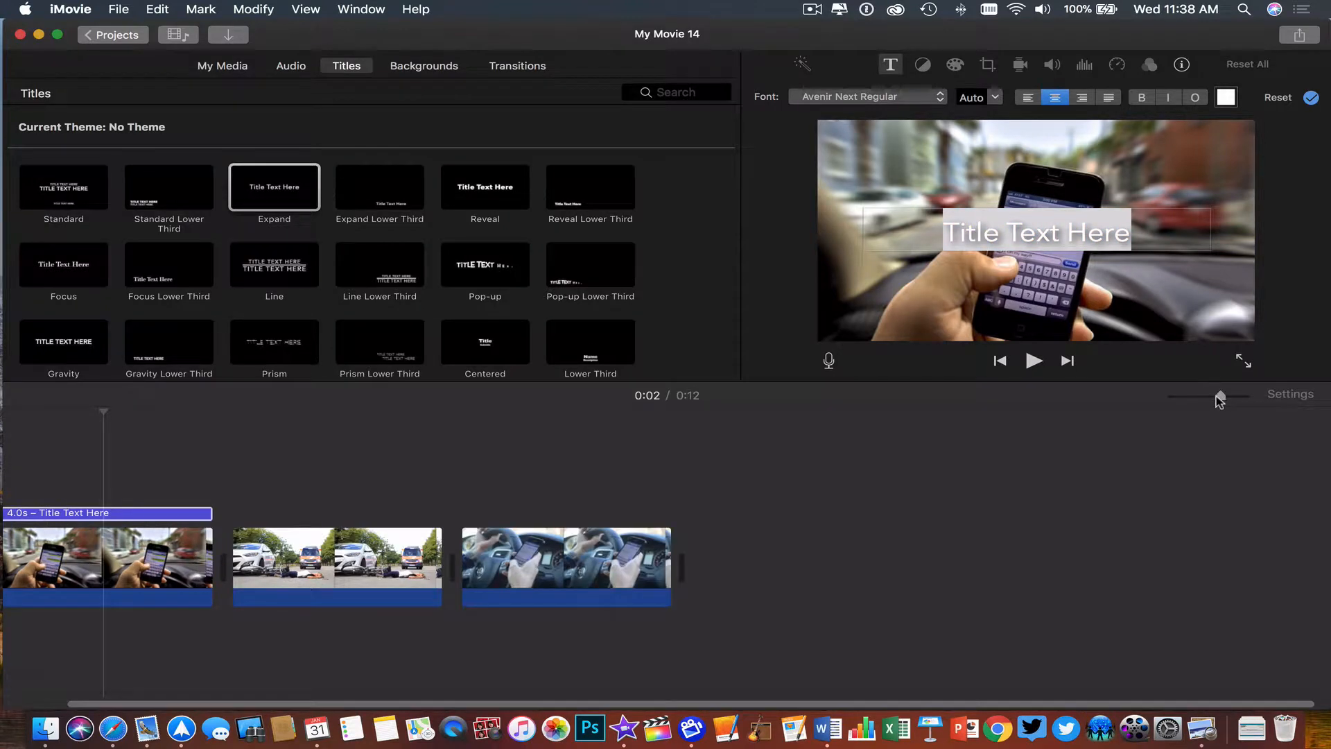
scroll(333, 488, "left", 5)
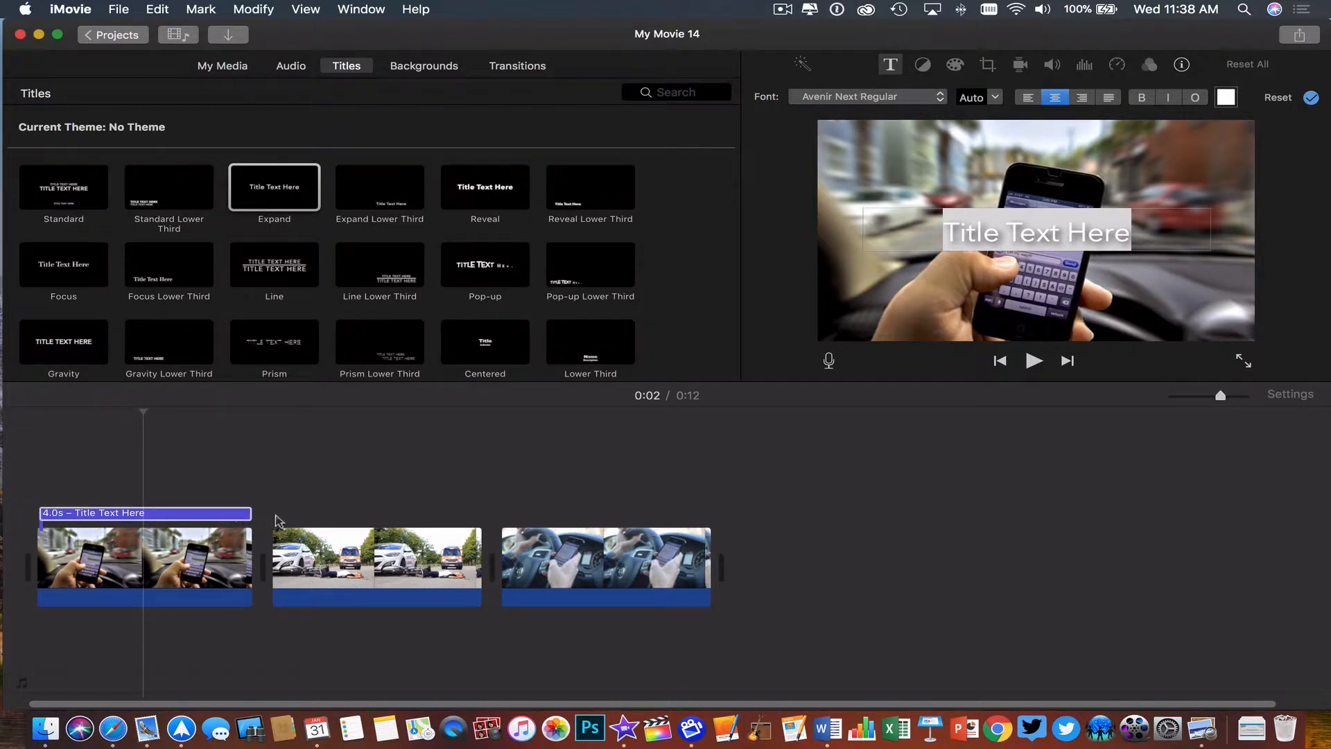
left_click_drag(250, 515, 193, 514)
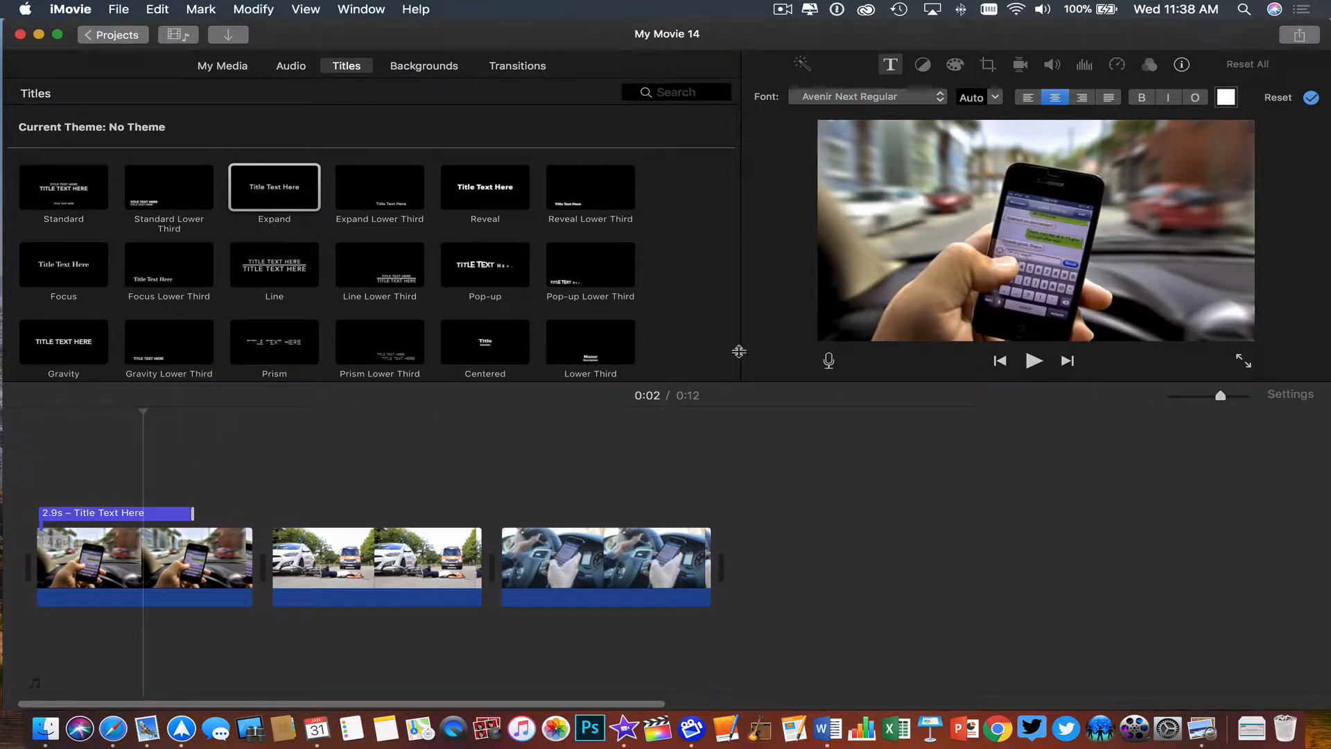
Set the first clip's overlaid title text to 25% and make the text outlined.
left_click(92, 514)
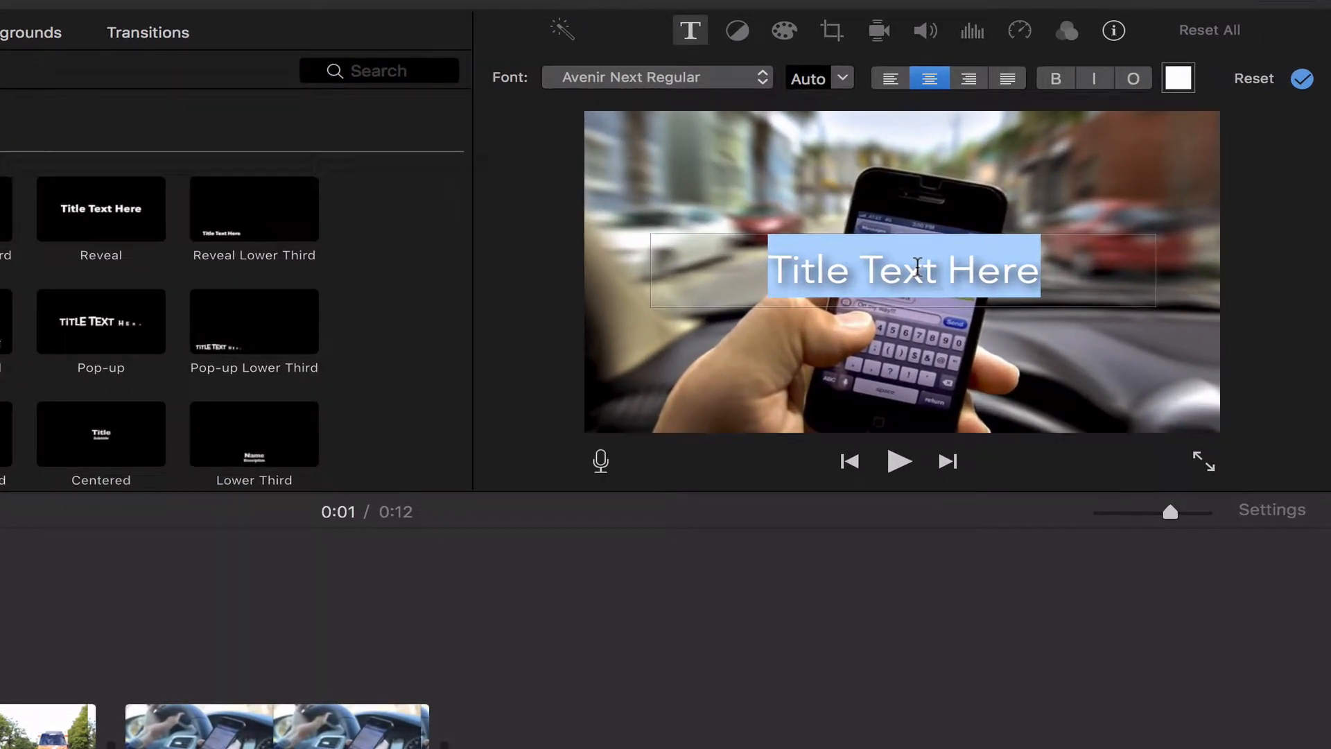
type("25%")
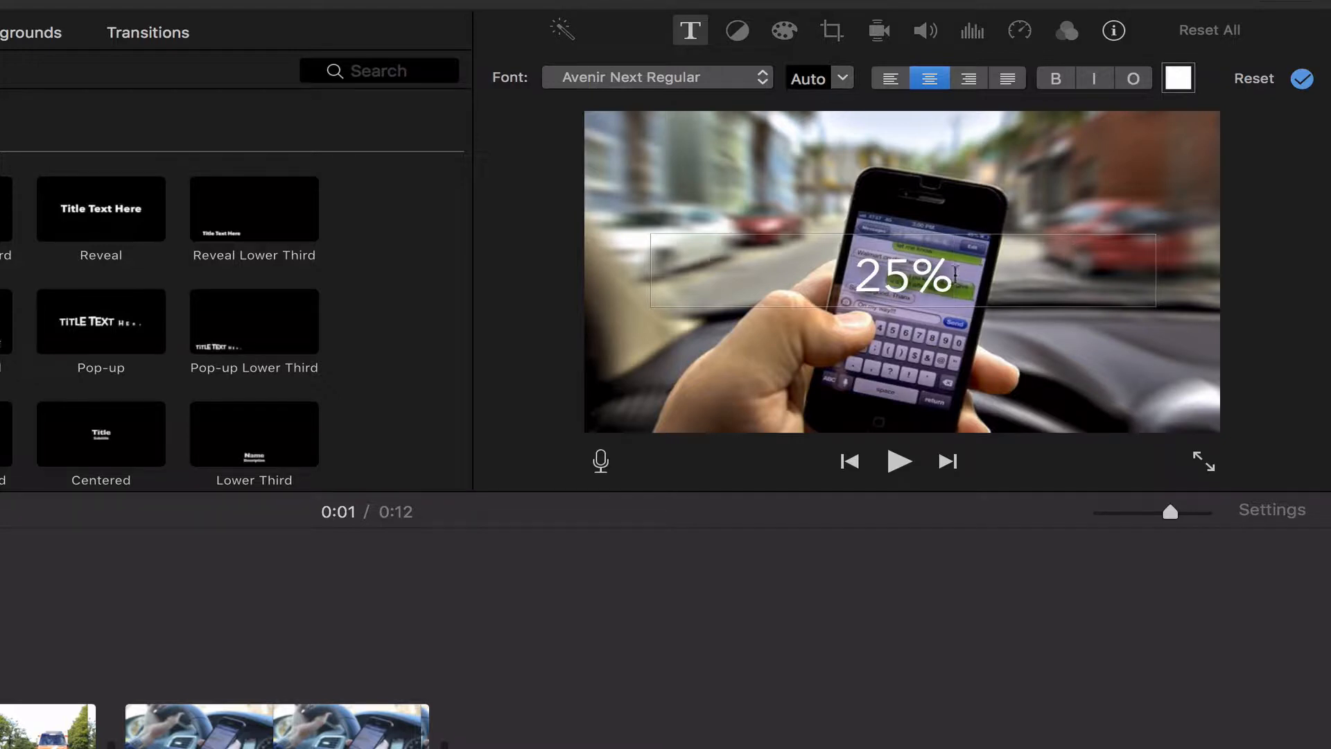
left_click_drag(955, 273, 763, 273)
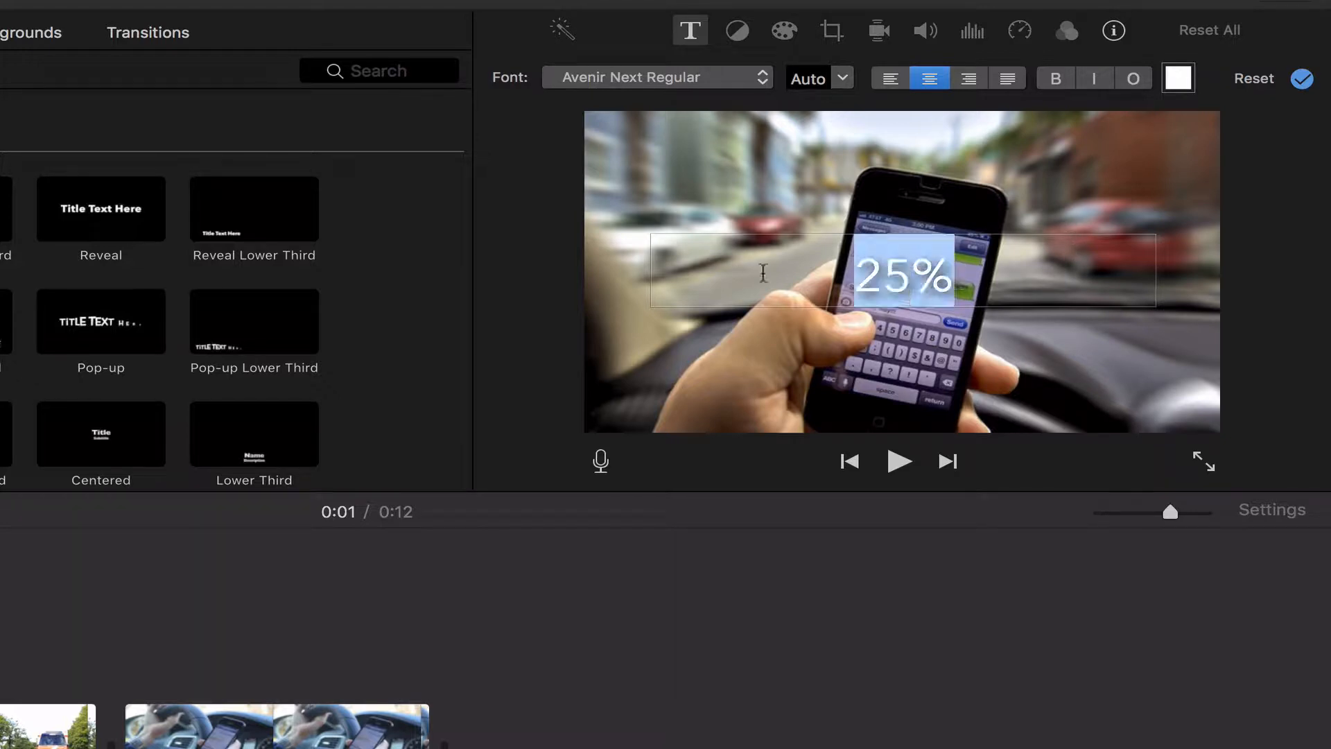
left_click(693, 80)
left_click(714, 84)
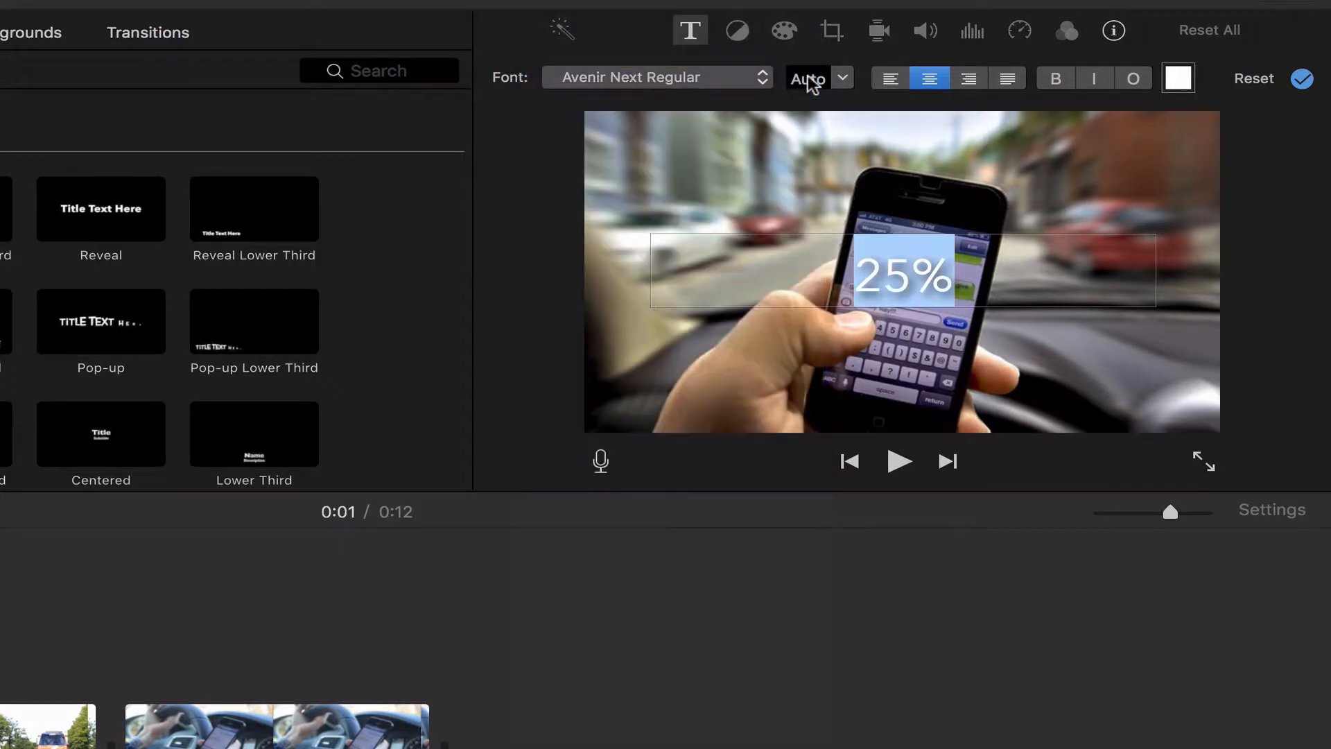
left_click(842, 82)
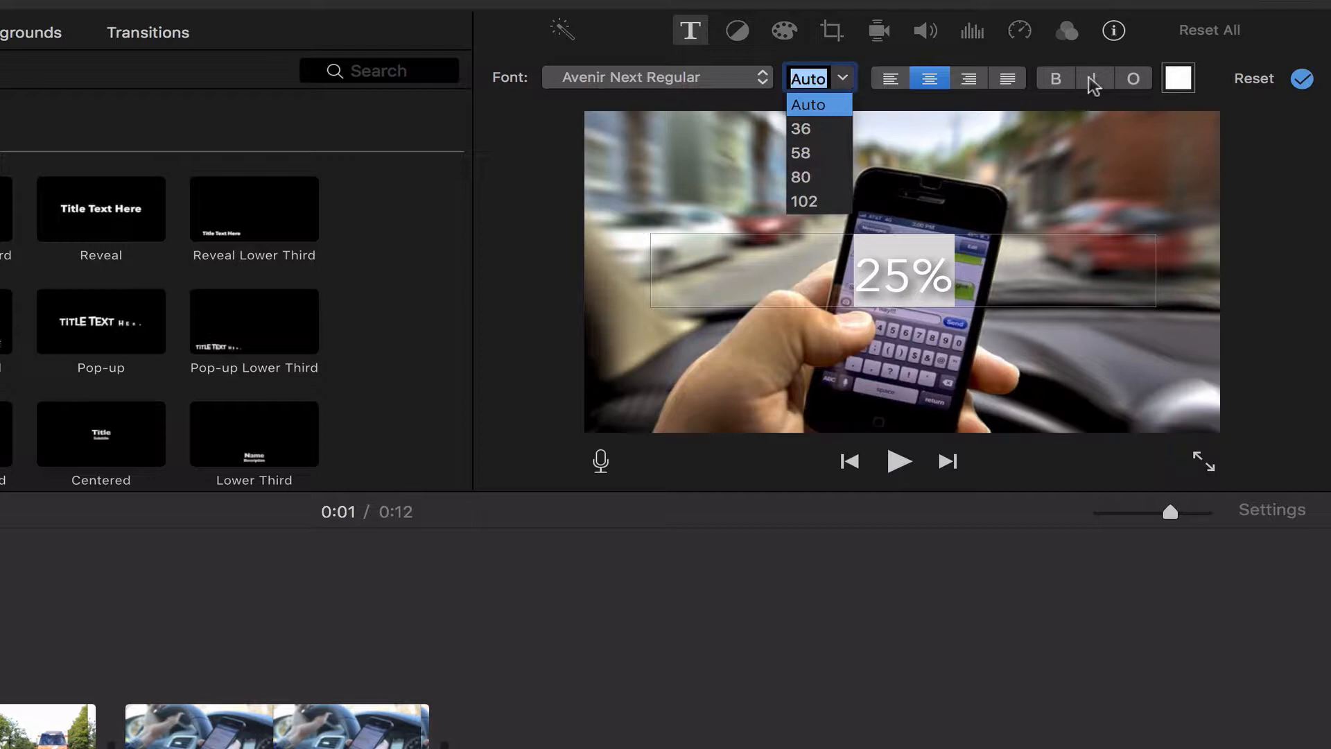
left_click(1137, 83)
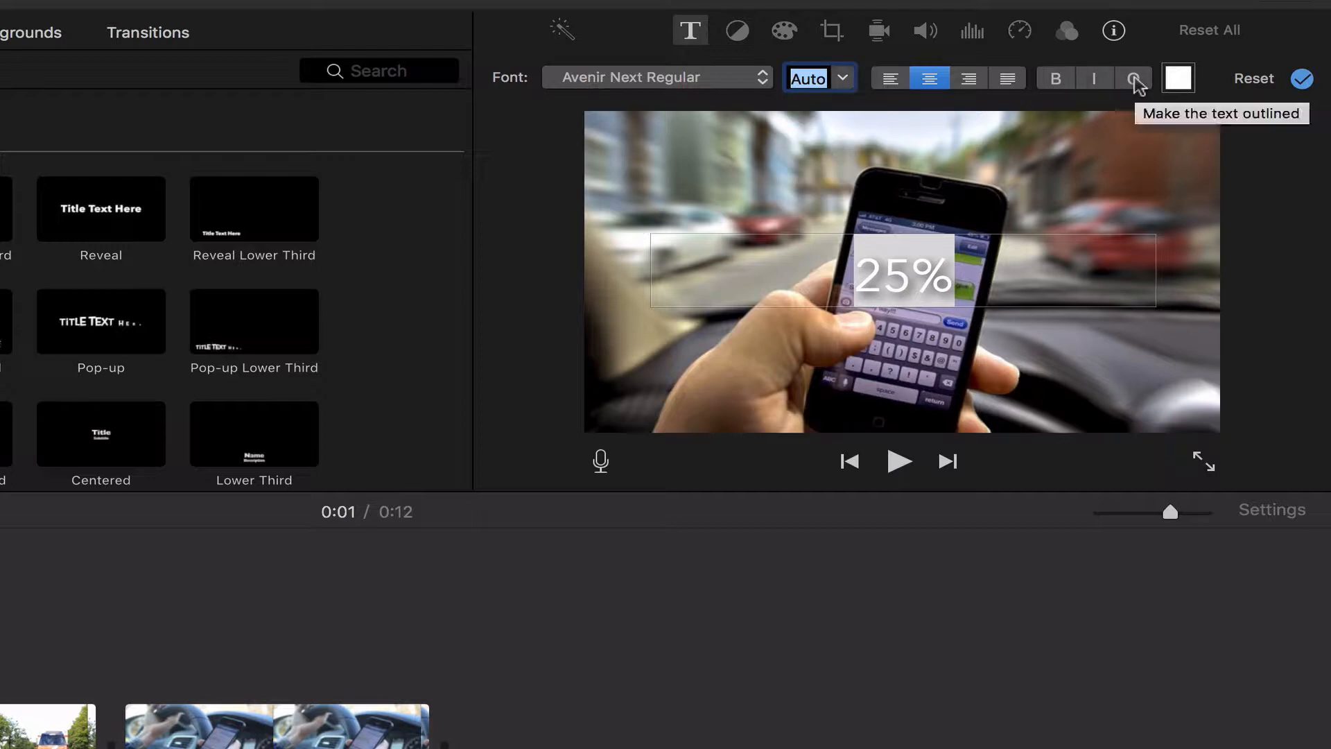
left_click(1138, 82)
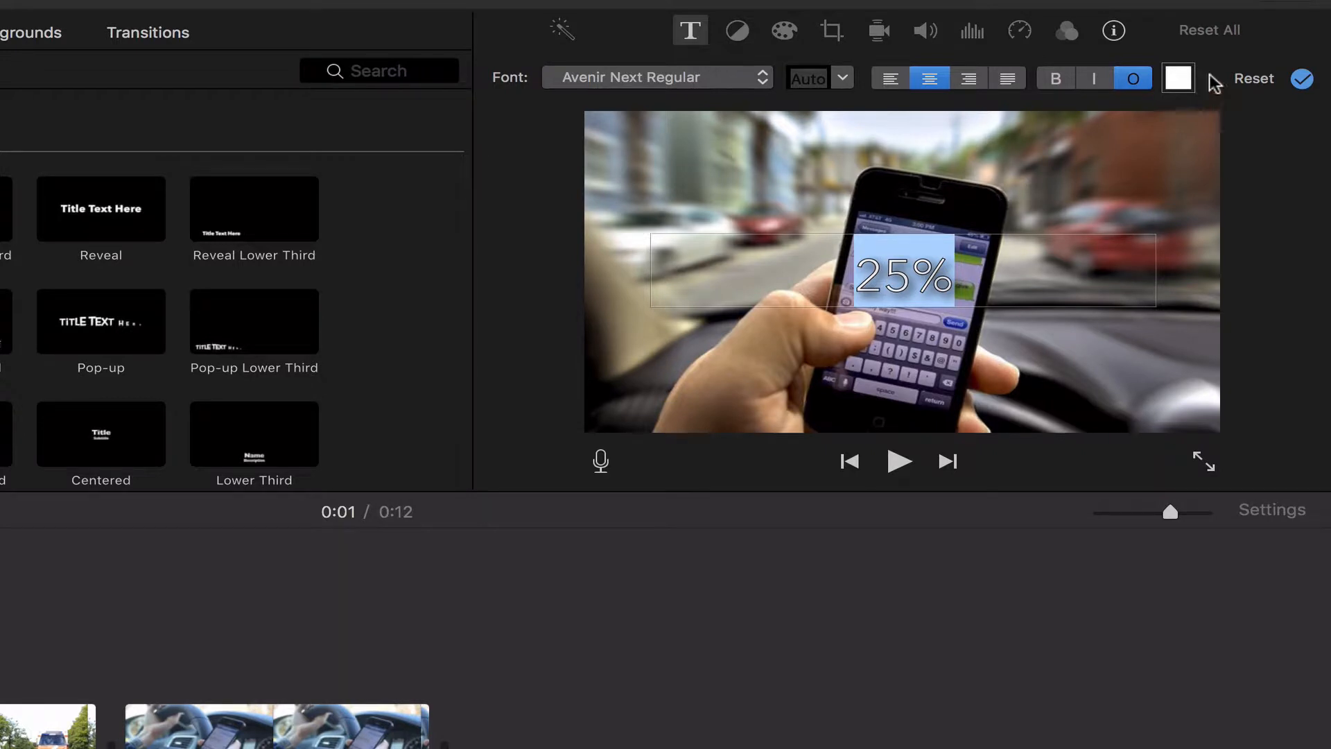
left_click(1179, 80)
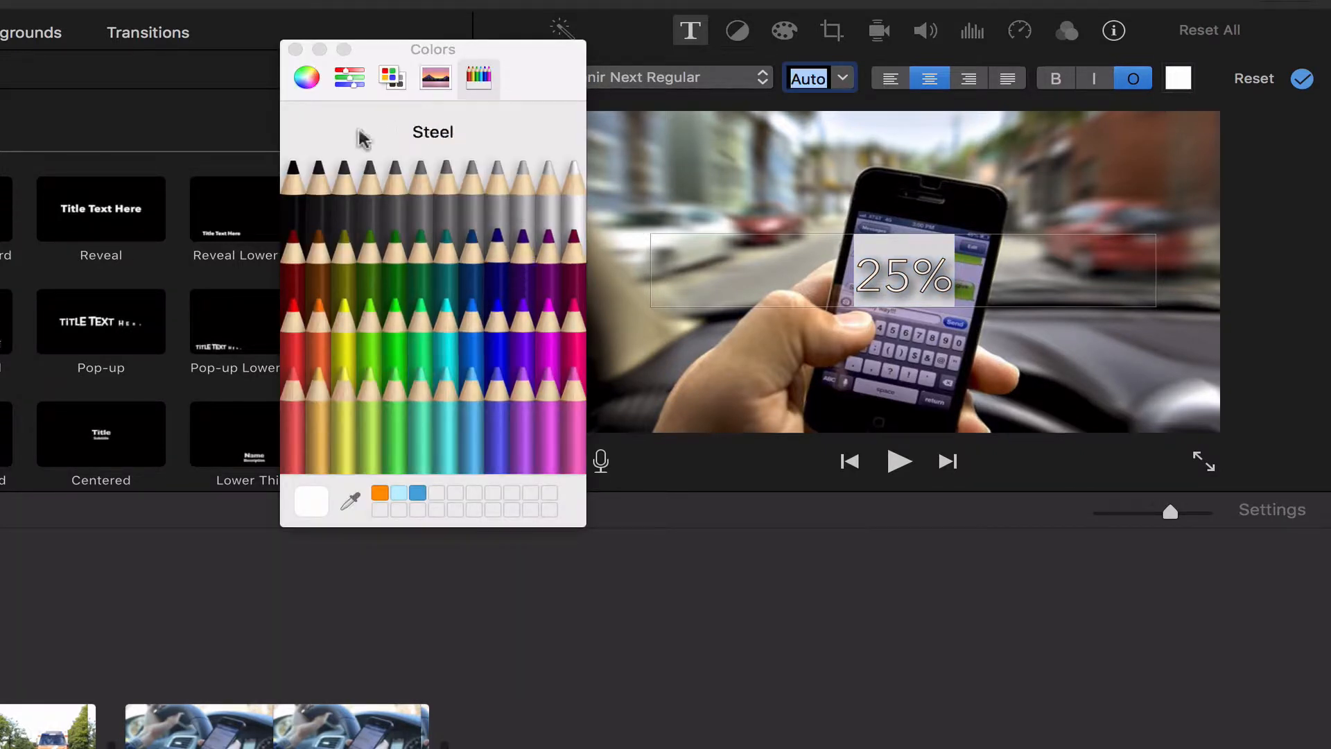
left_click(295, 49)
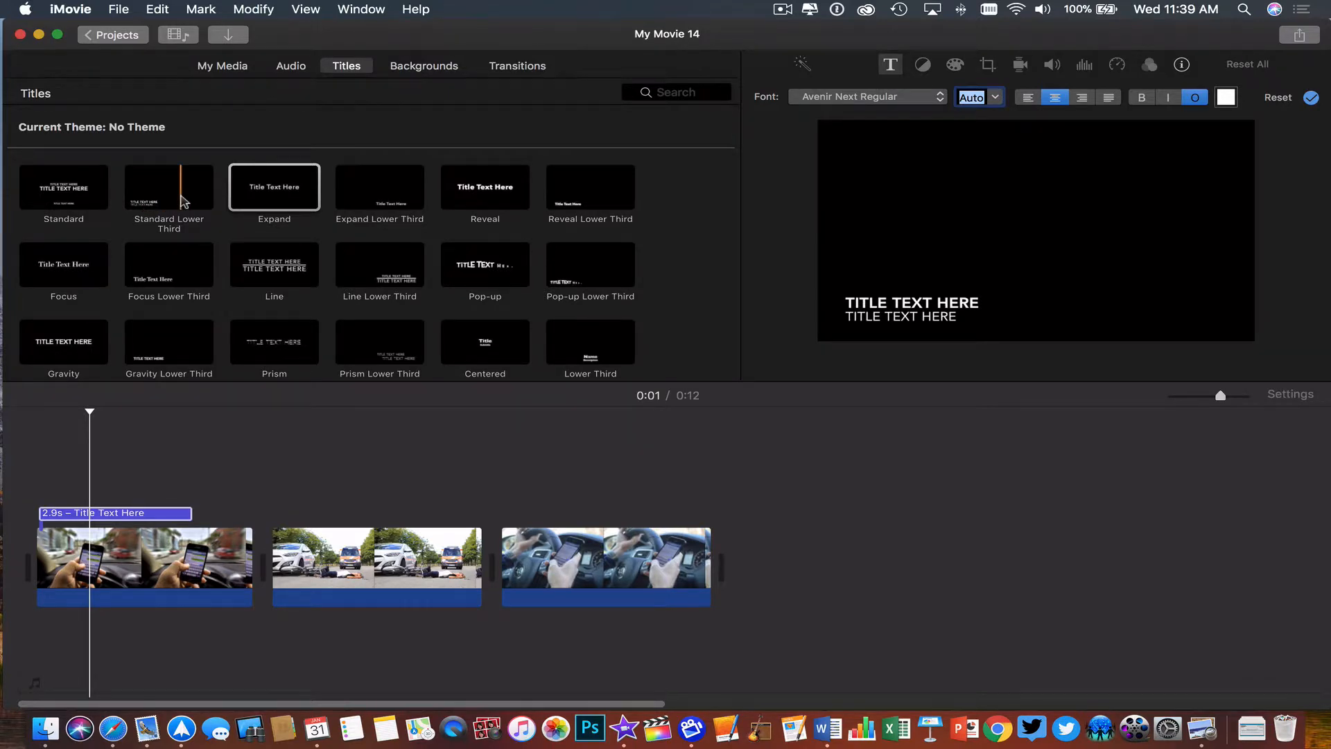
Try a Standard Lower Third title over the car accident clip, and delete the titles above the second and first clips.
left_click_drag(181, 201, 275, 504)
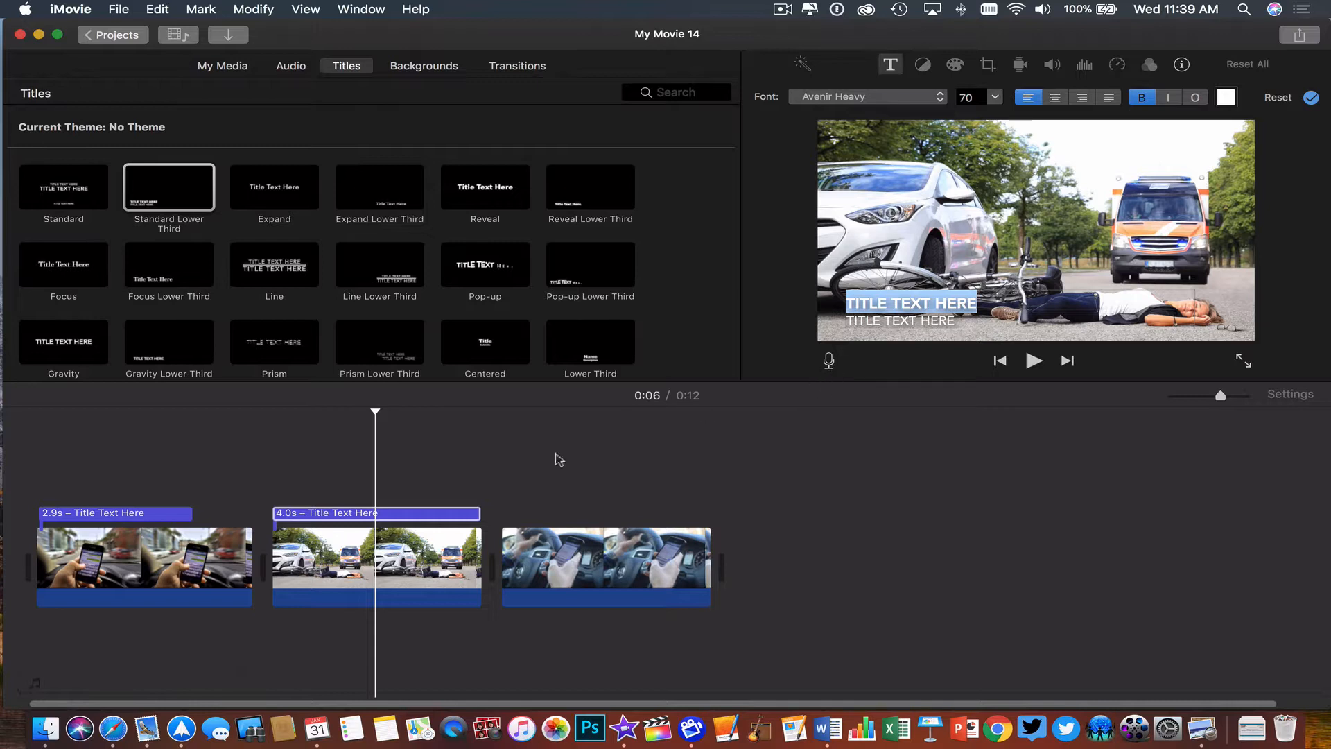
left_click(398, 511)
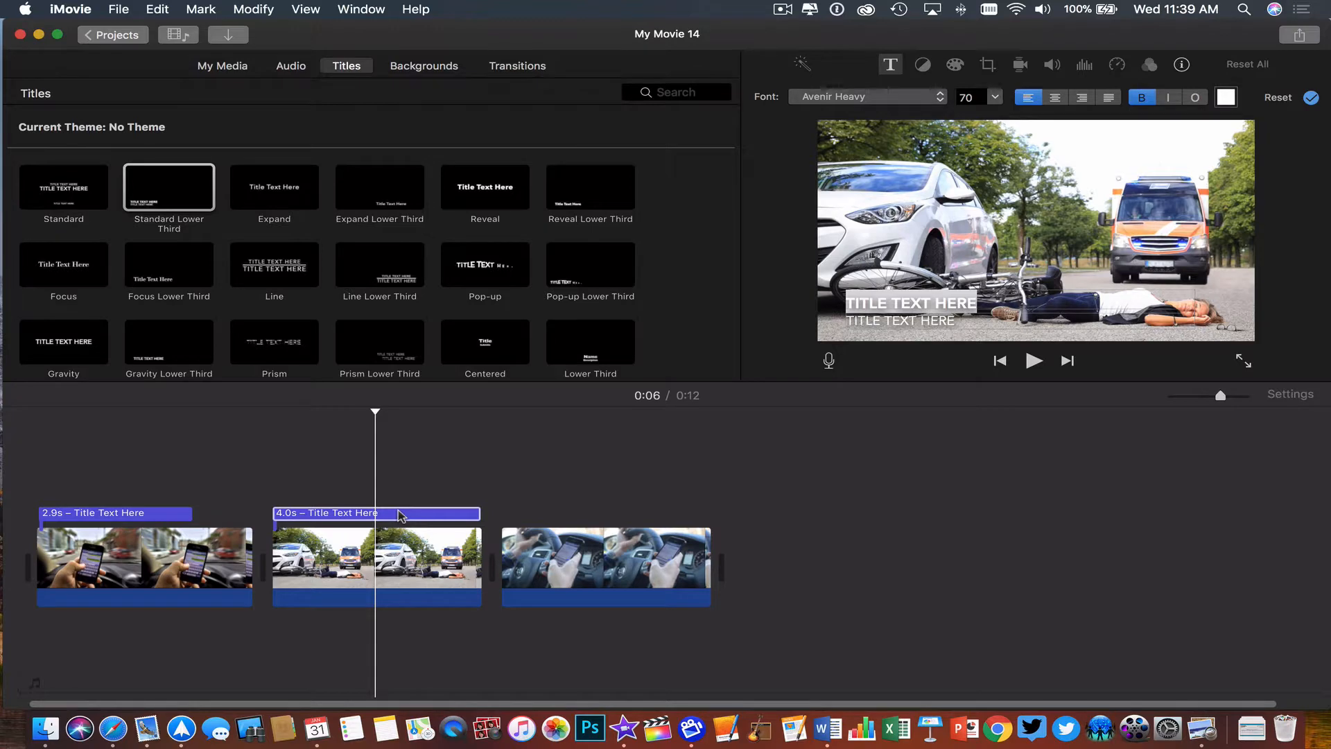
key("Delete")
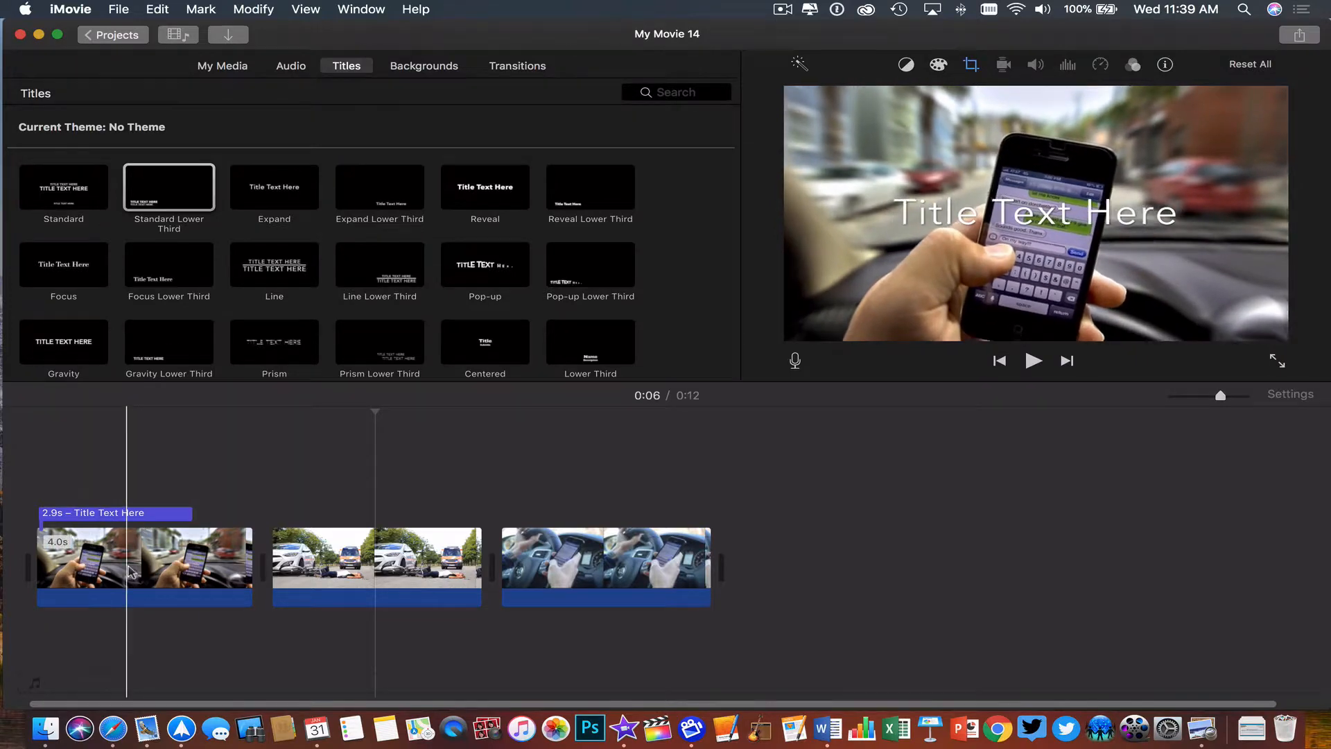
left_click(137, 514)
key("Delete")
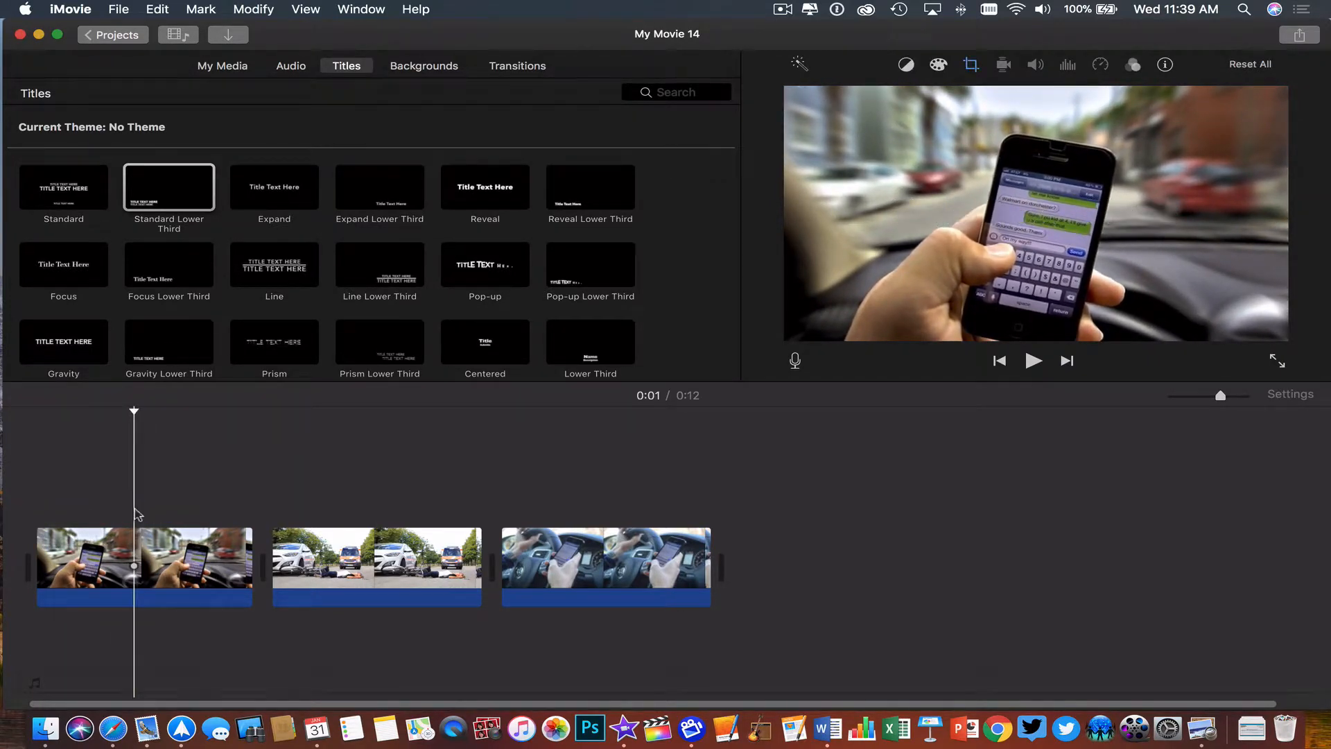
Insert a standalone Expand title before the first clip and set its text to 25%.
left_click(283, 189)
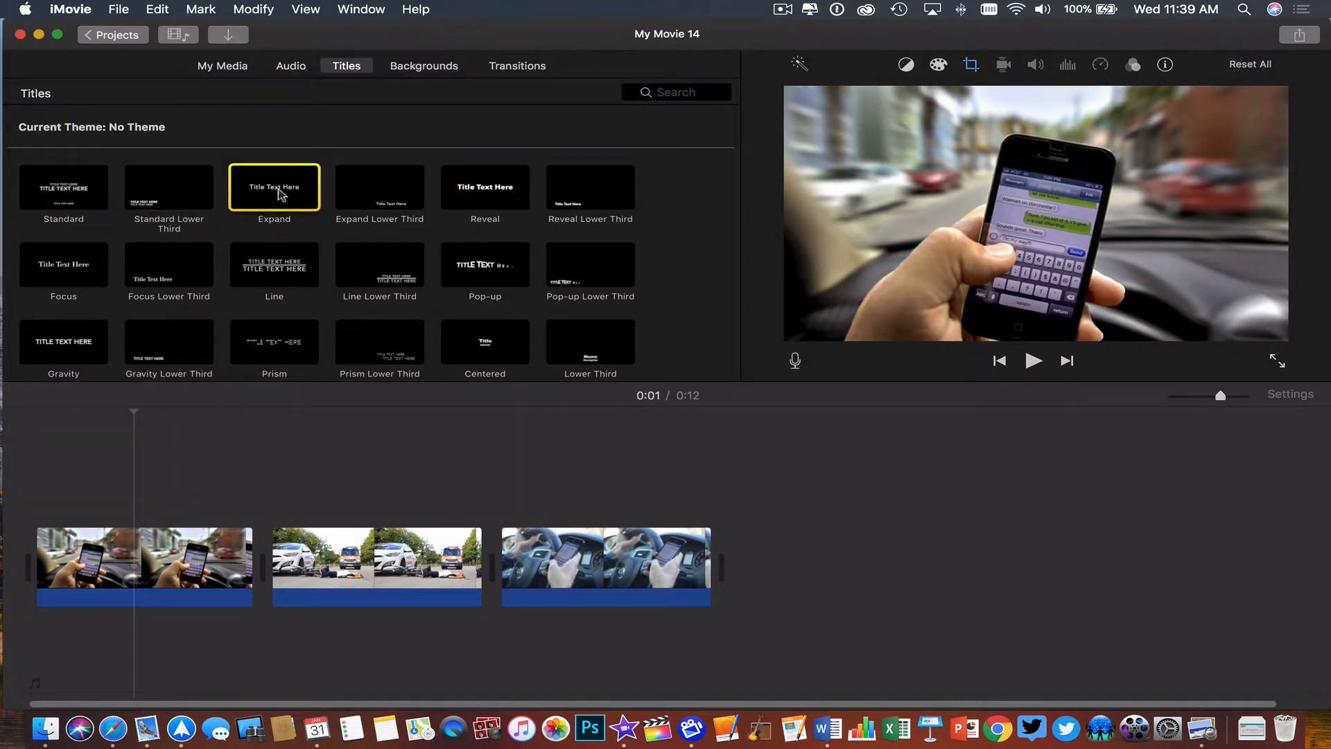
left_click_drag(281, 194, 43, 585)
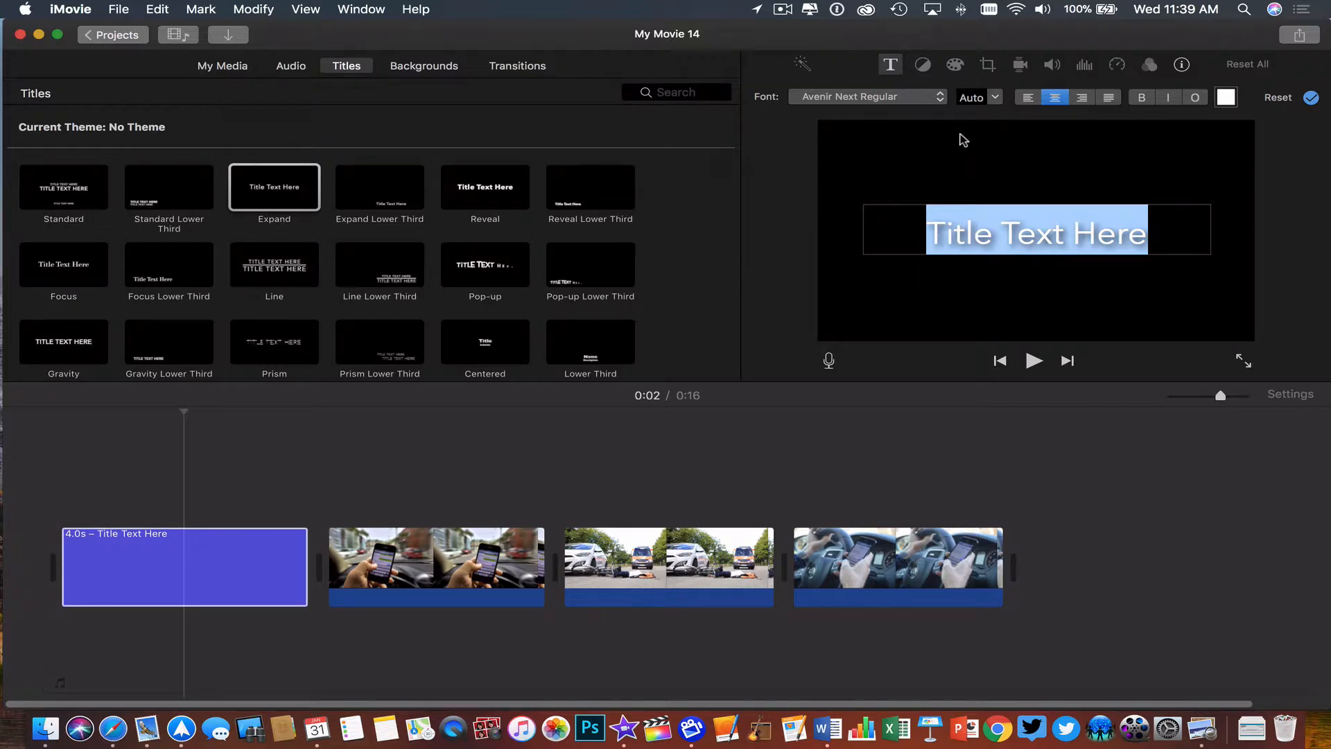
type("25%")
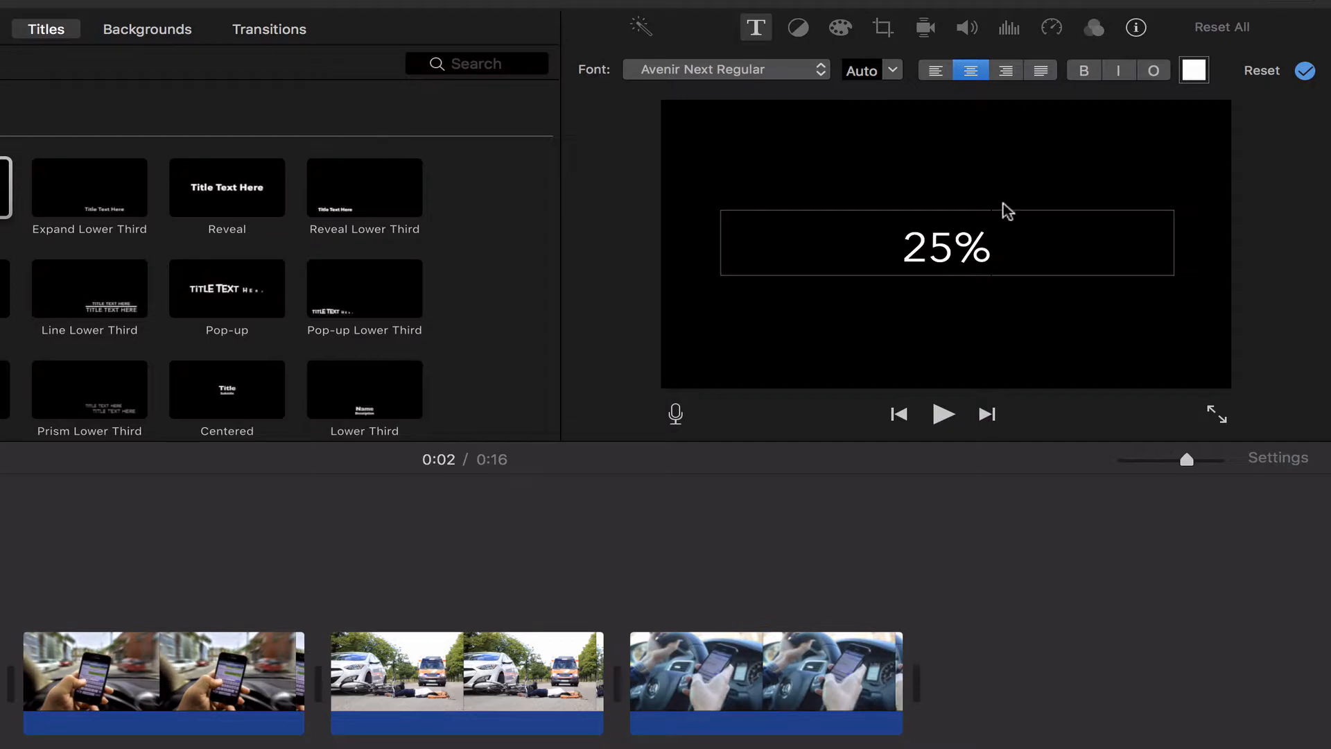
Set the font size of the opening title's 25% text to 102.
left_click_drag(1002, 247, 834, 245)
left_click(887, 69)
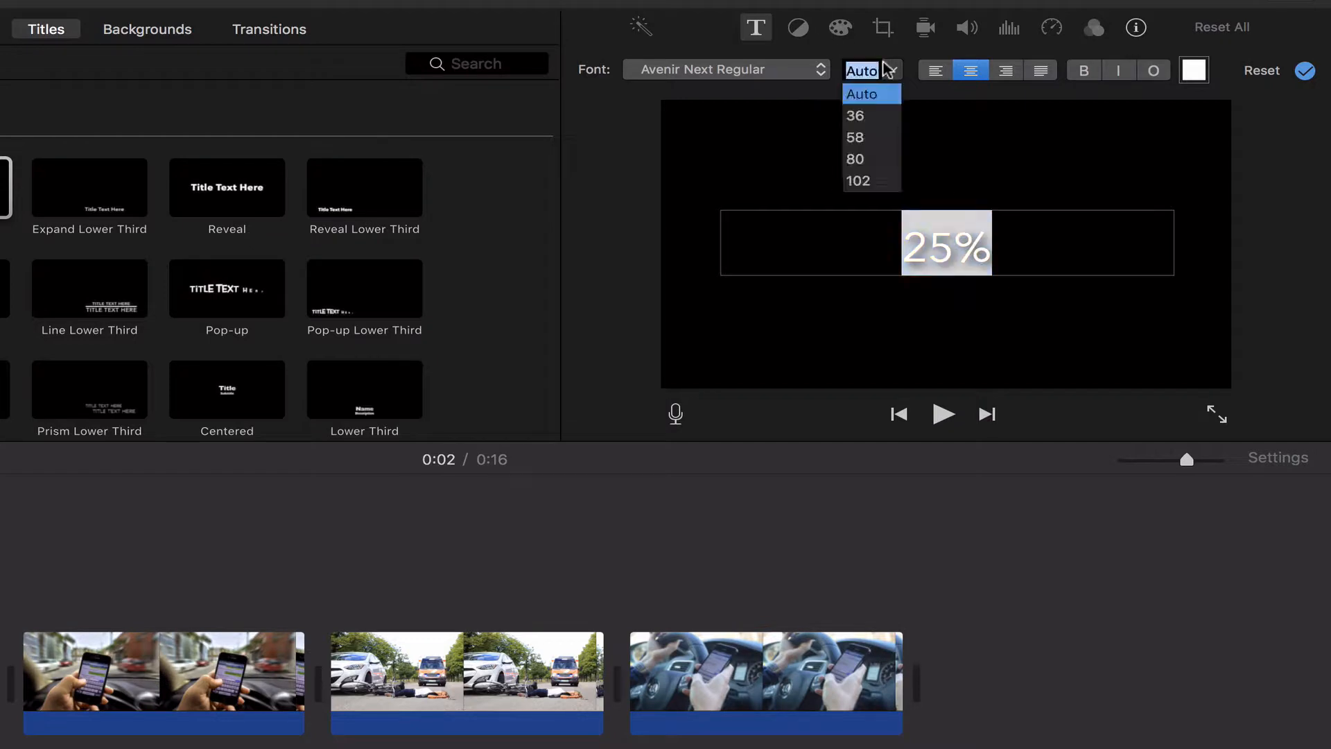
left_click(860, 181)
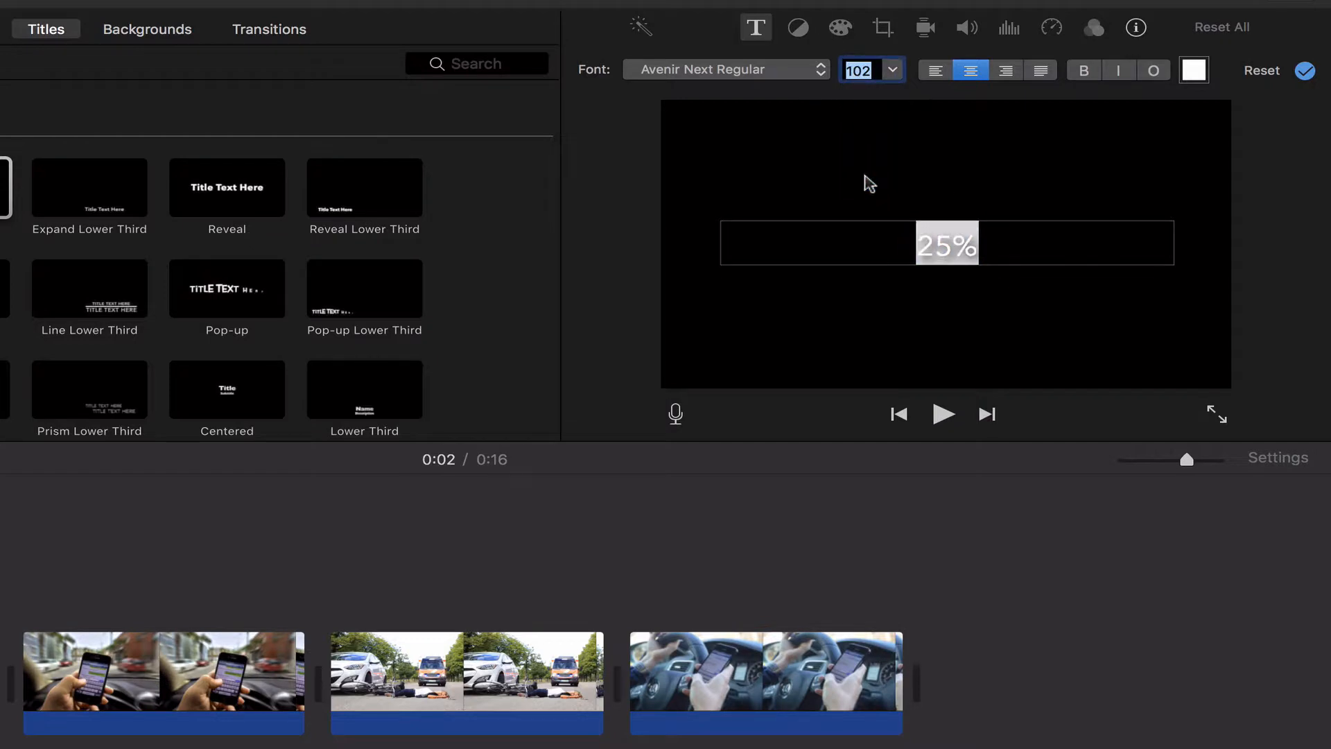
Set the font size of the opening title's 25% text to 256.
left_click(894, 70)
scroll(879, 142, "down", 3)
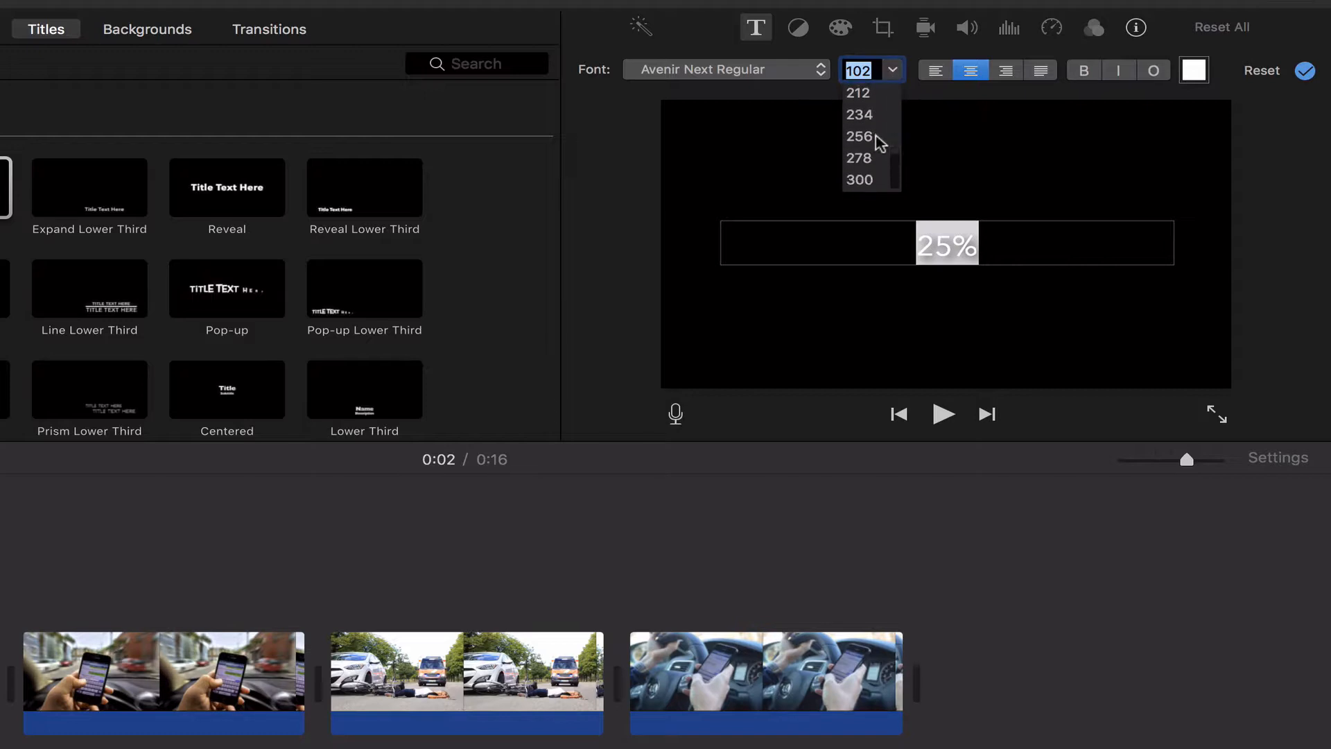
left_click(865, 144)
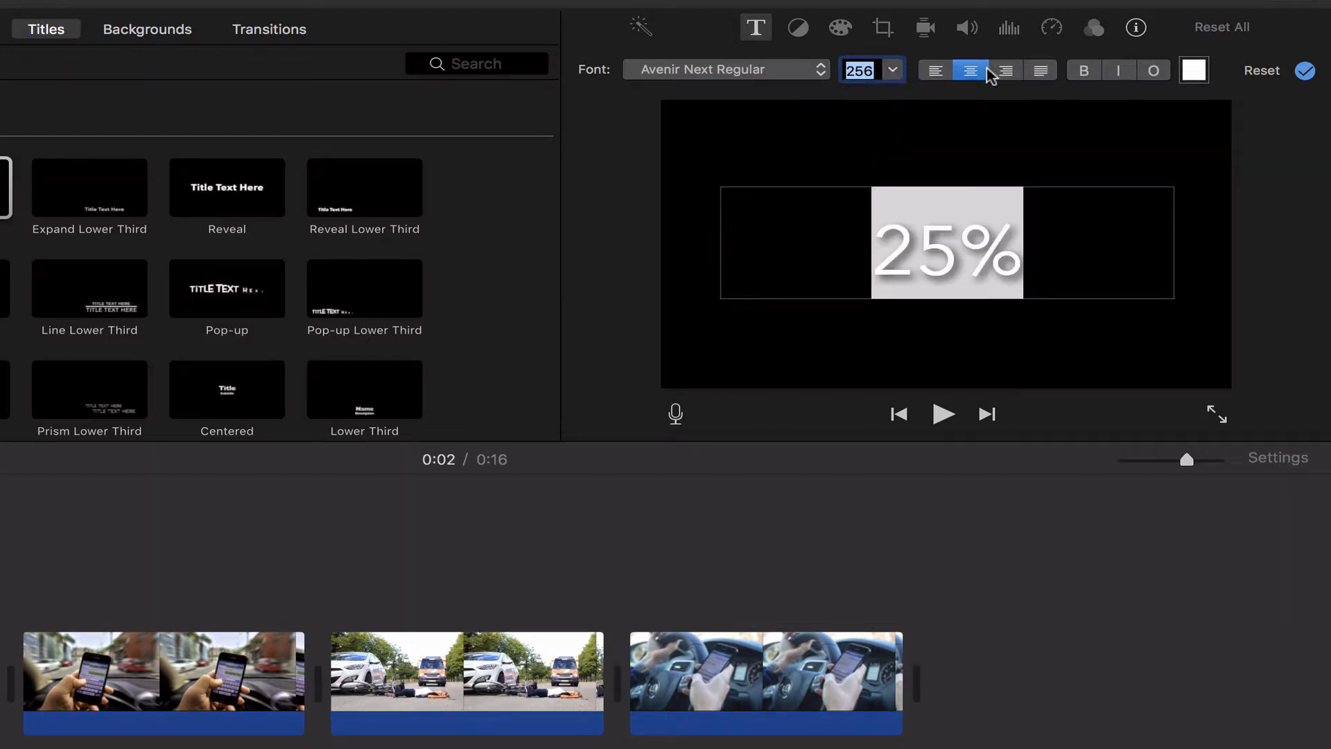
Color the opening title's 25% text Maraschino red, make it bold, and close the color picker.
left_click(1194, 70)
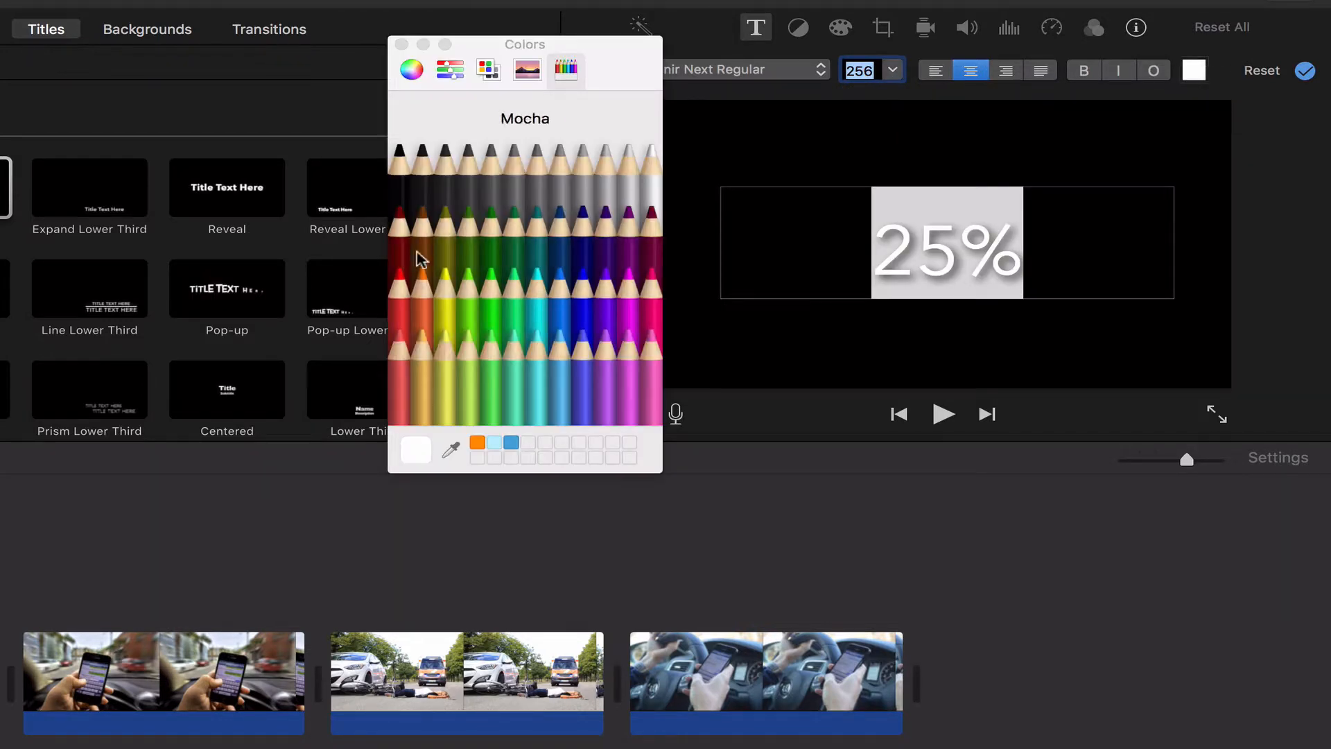
left_click(400, 285)
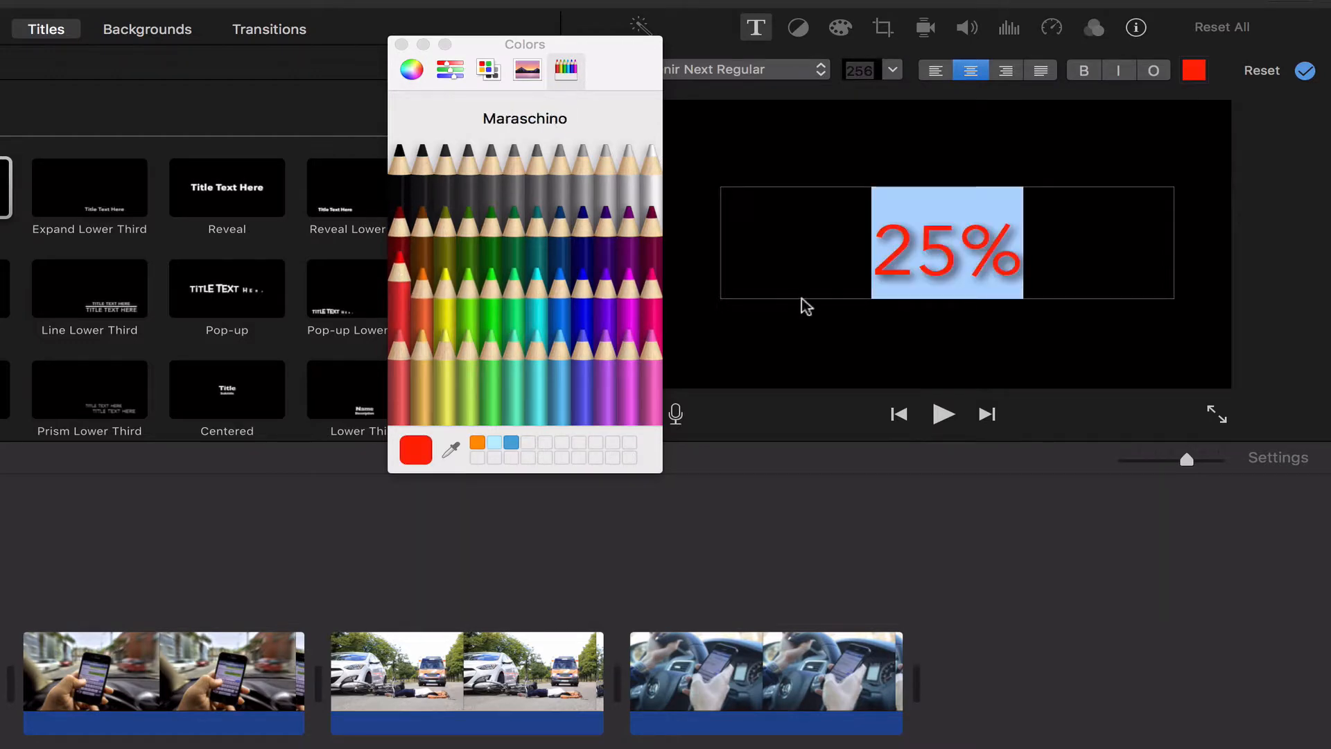
left_click(1080, 70)
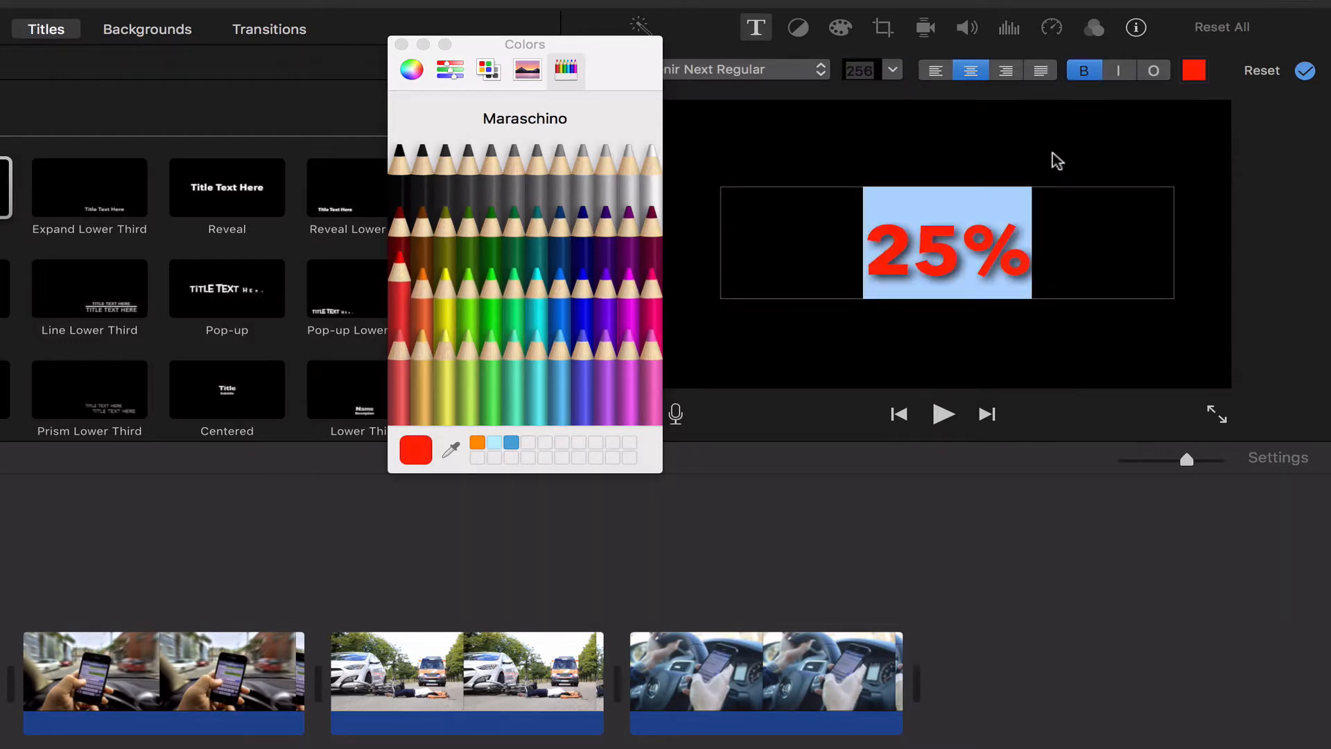
left_click(1035, 274)
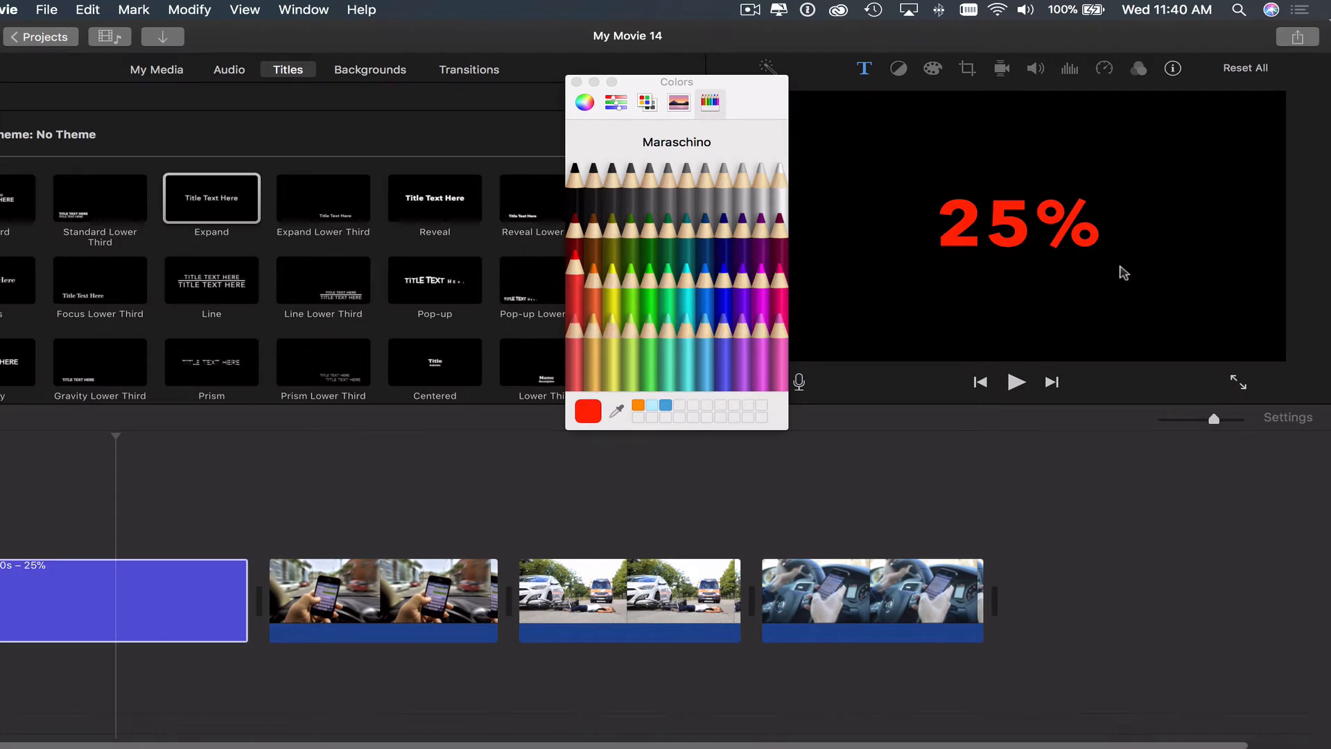
left_click_drag(462, 45, 424, 43)
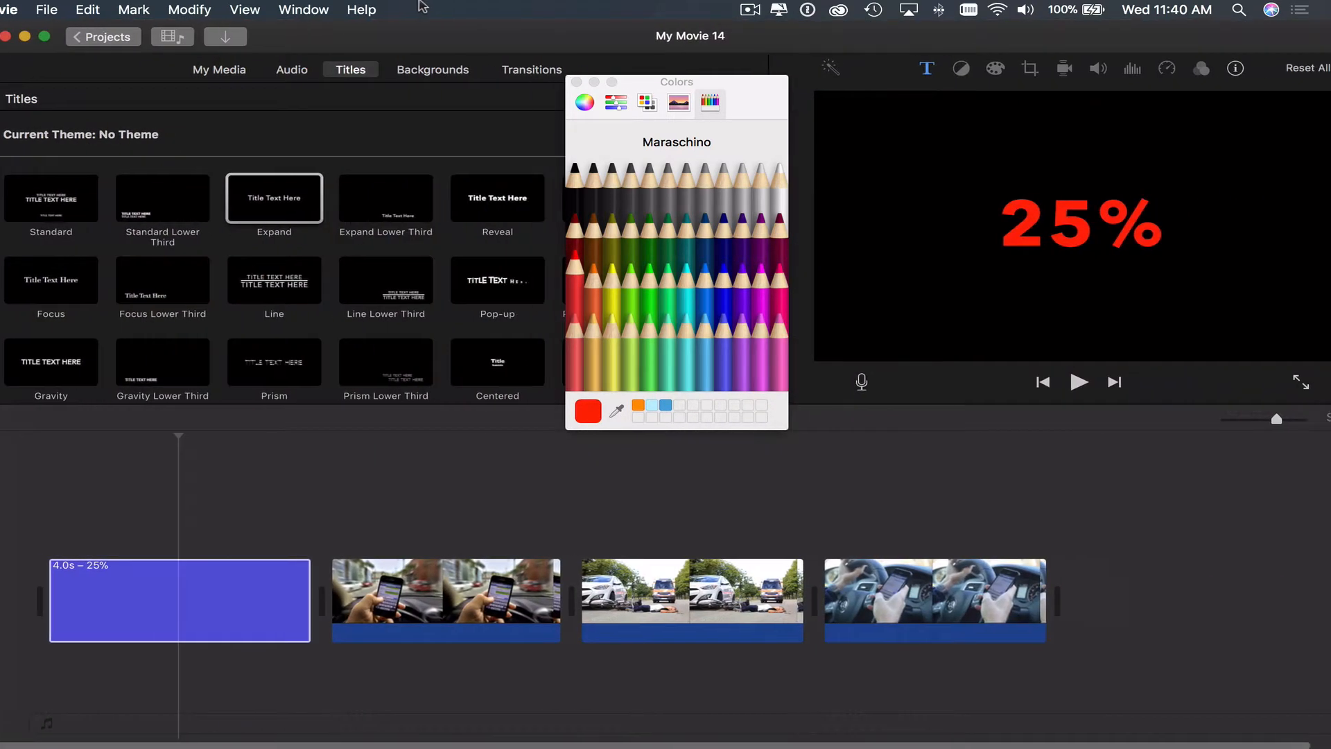
left_click(578, 82)
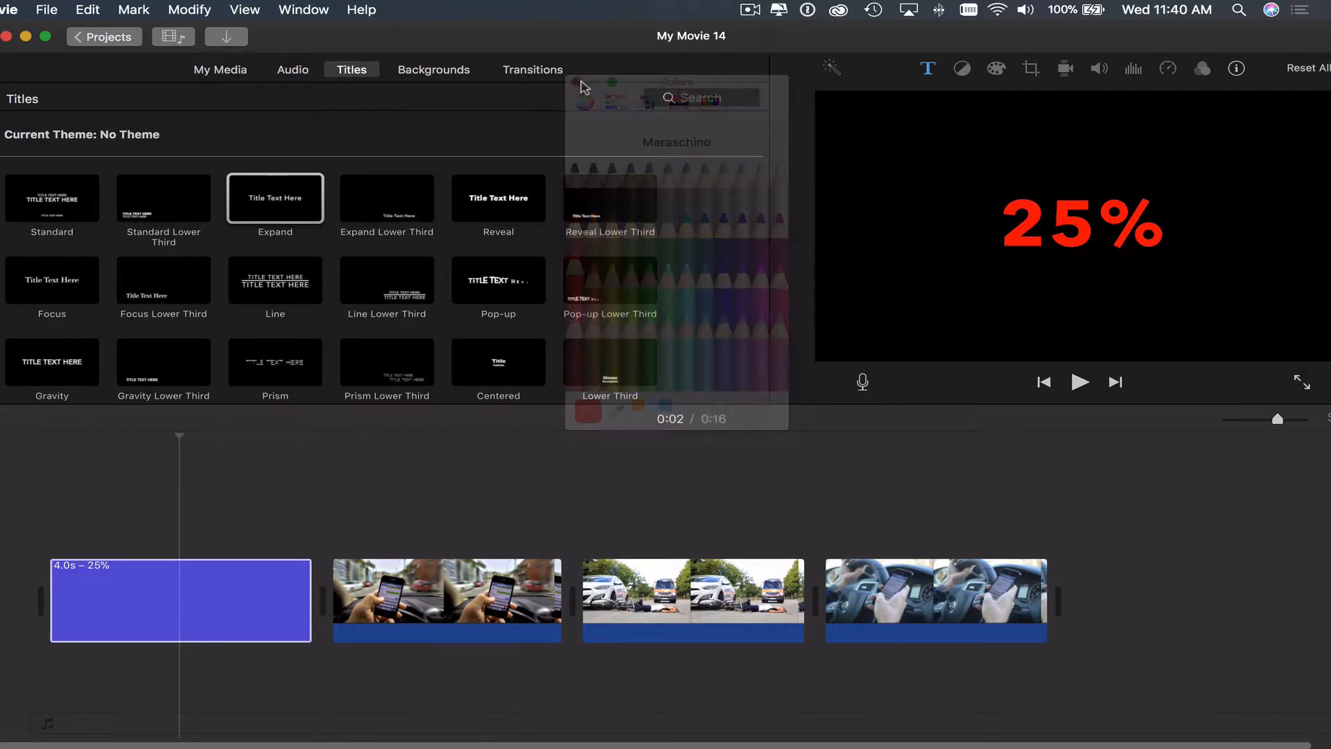
Insert the Industrial background between the opening title and the first clip, and place the 25% title over that background.
left_click(208, 590)
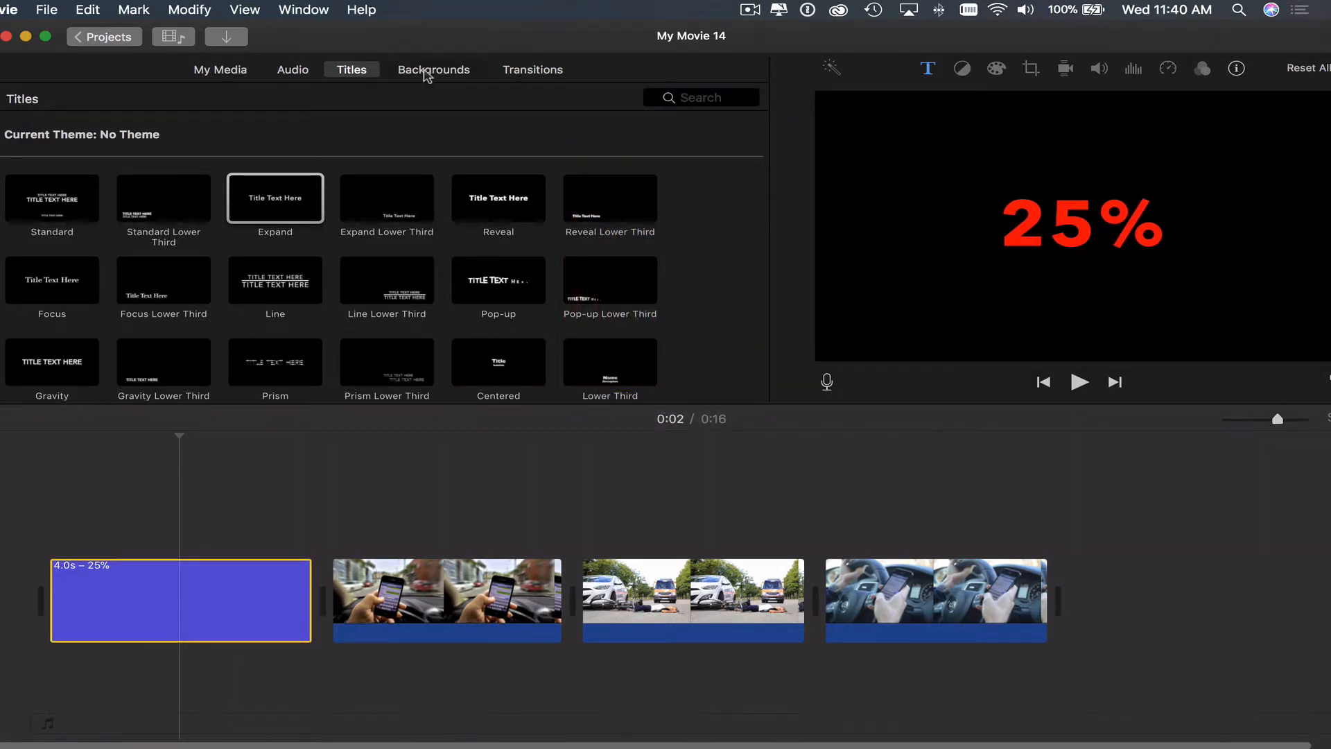
left_click(428, 71)
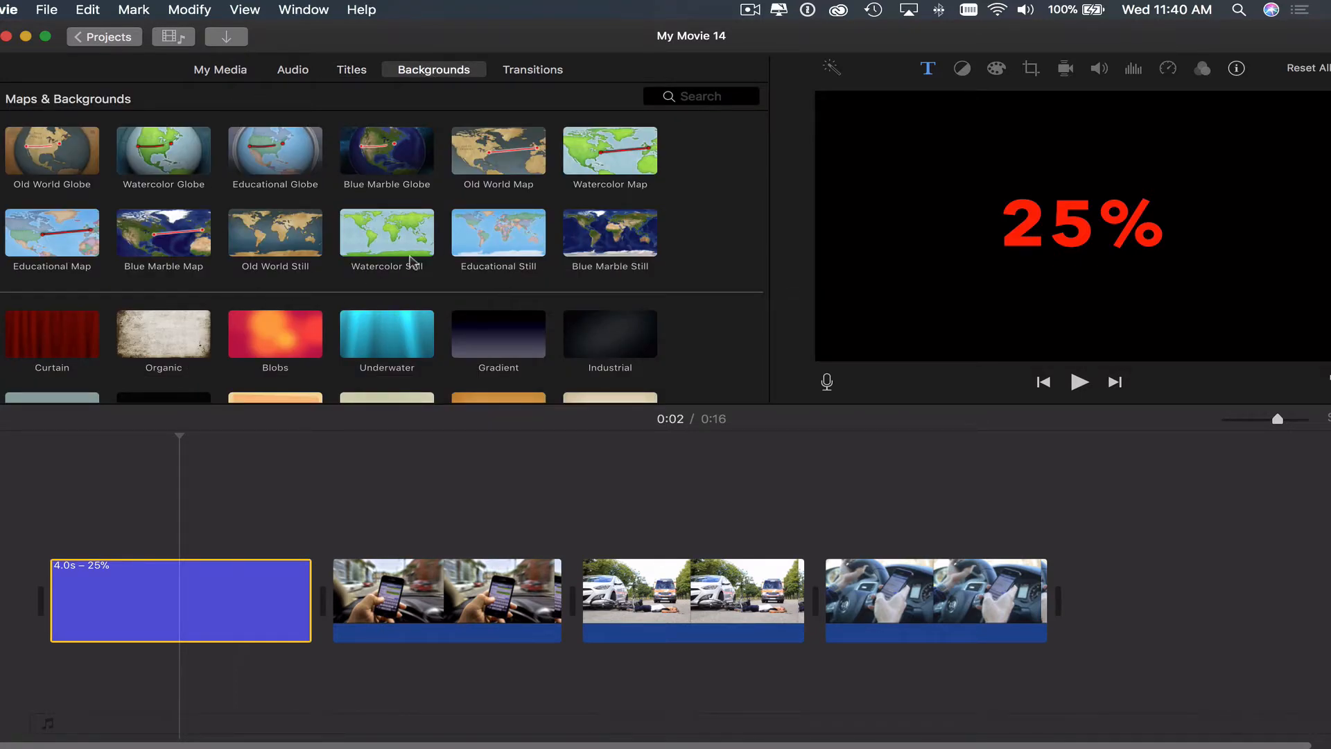
scroll(465, 305, "down", 5)
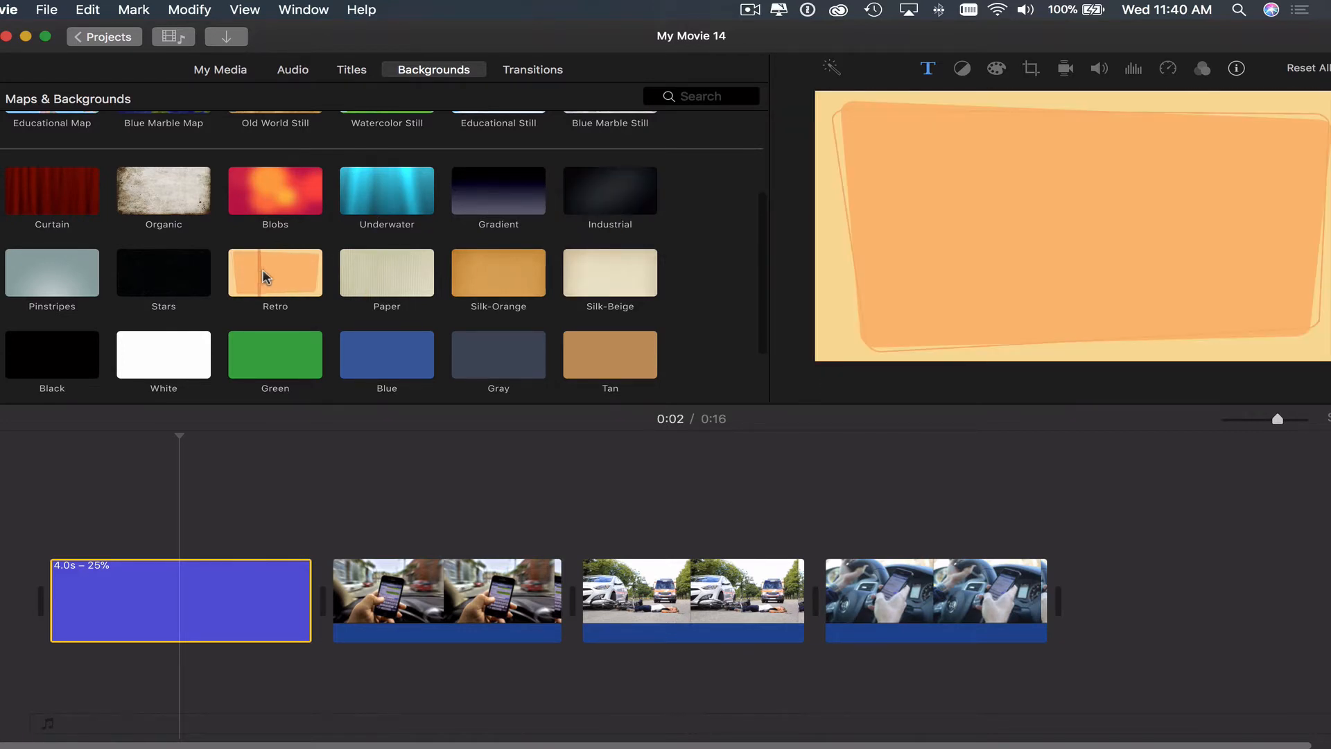
scroll(527, 371, "down", 3)
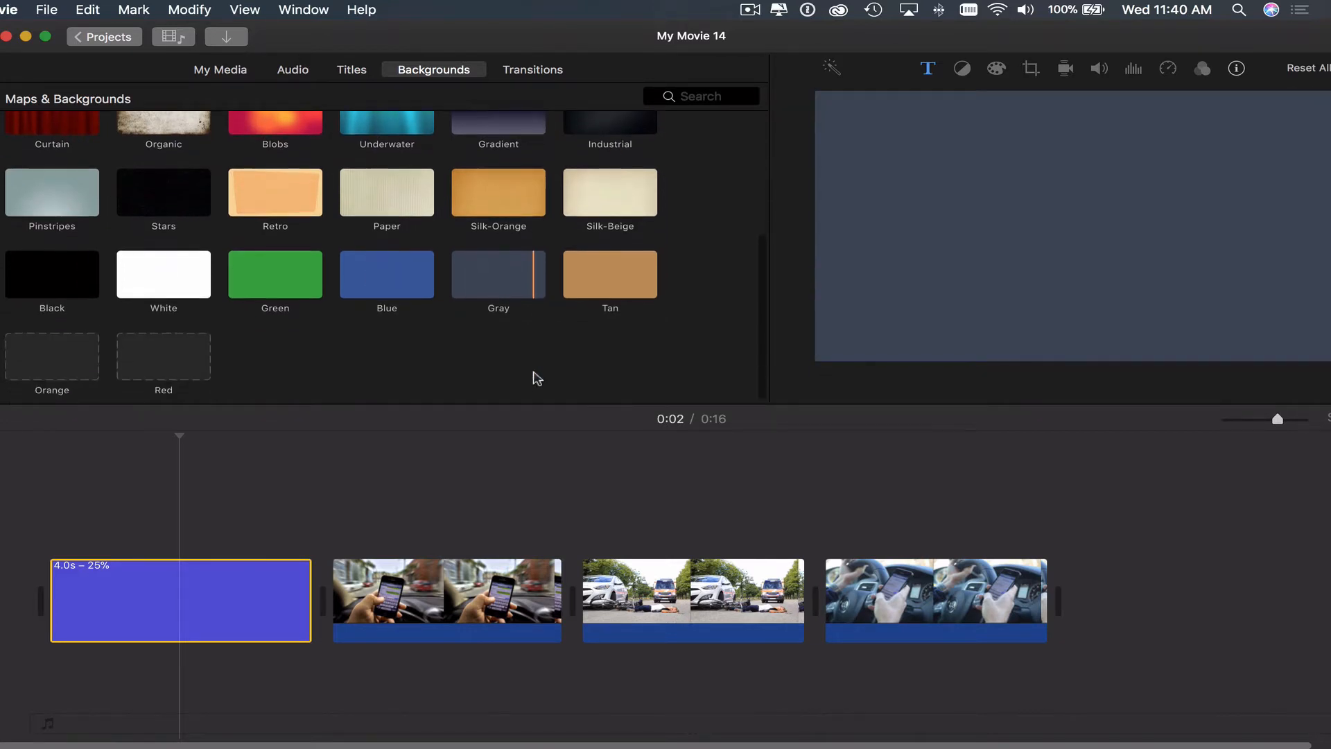
scroll(378, 305, "up", 4)
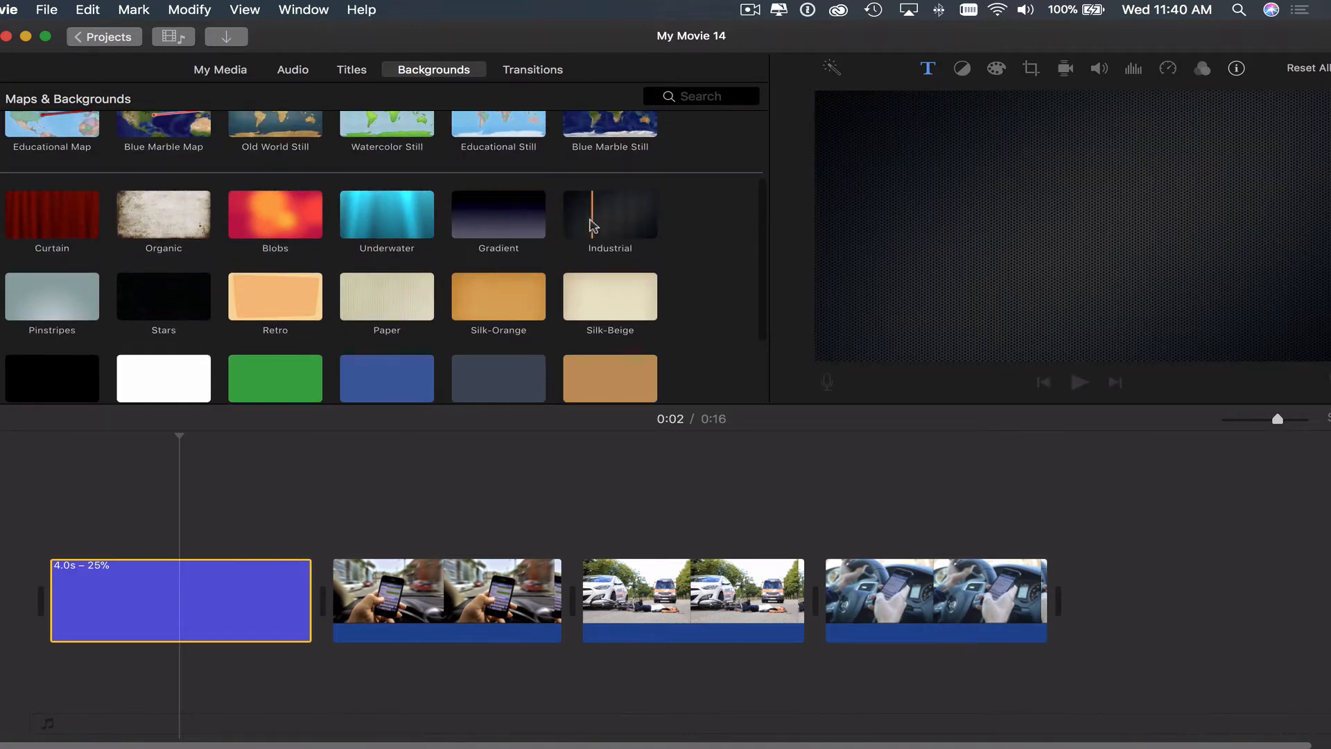
left_click(610, 226)
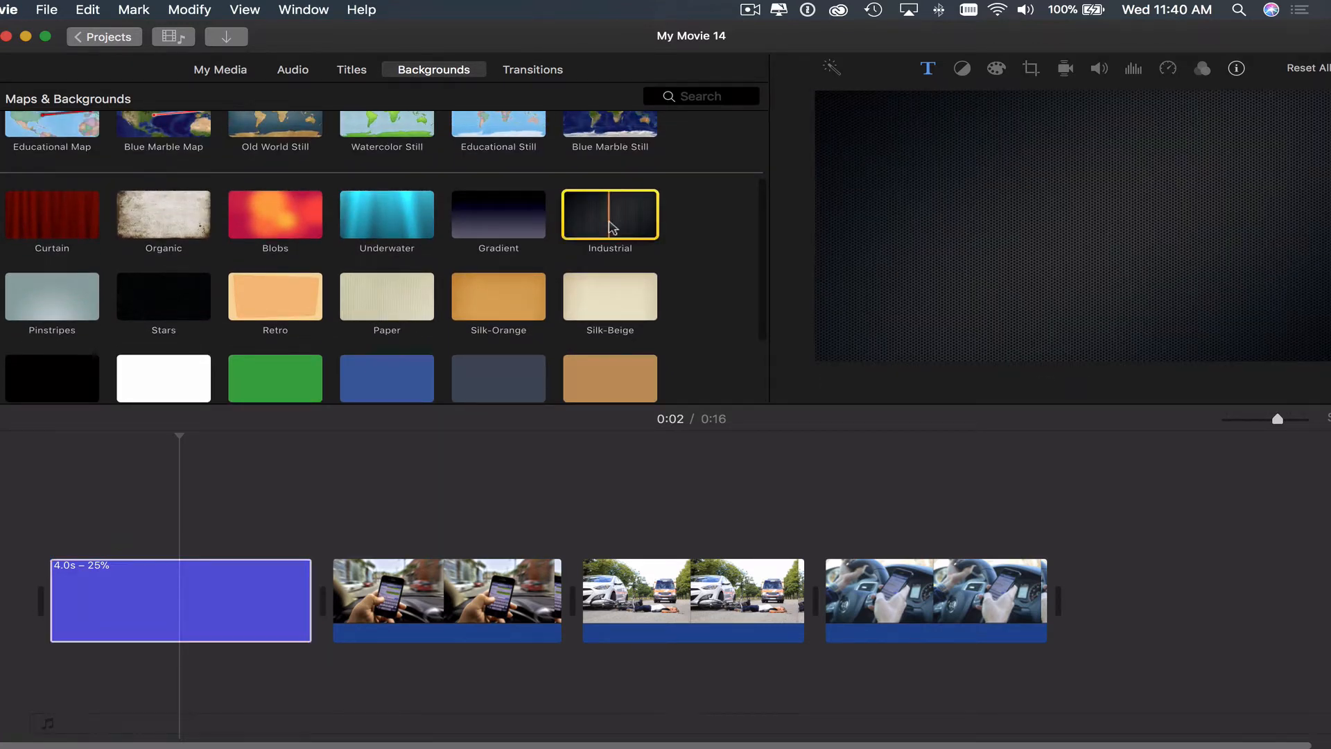
left_click_drag(610, 225, 314, 620)
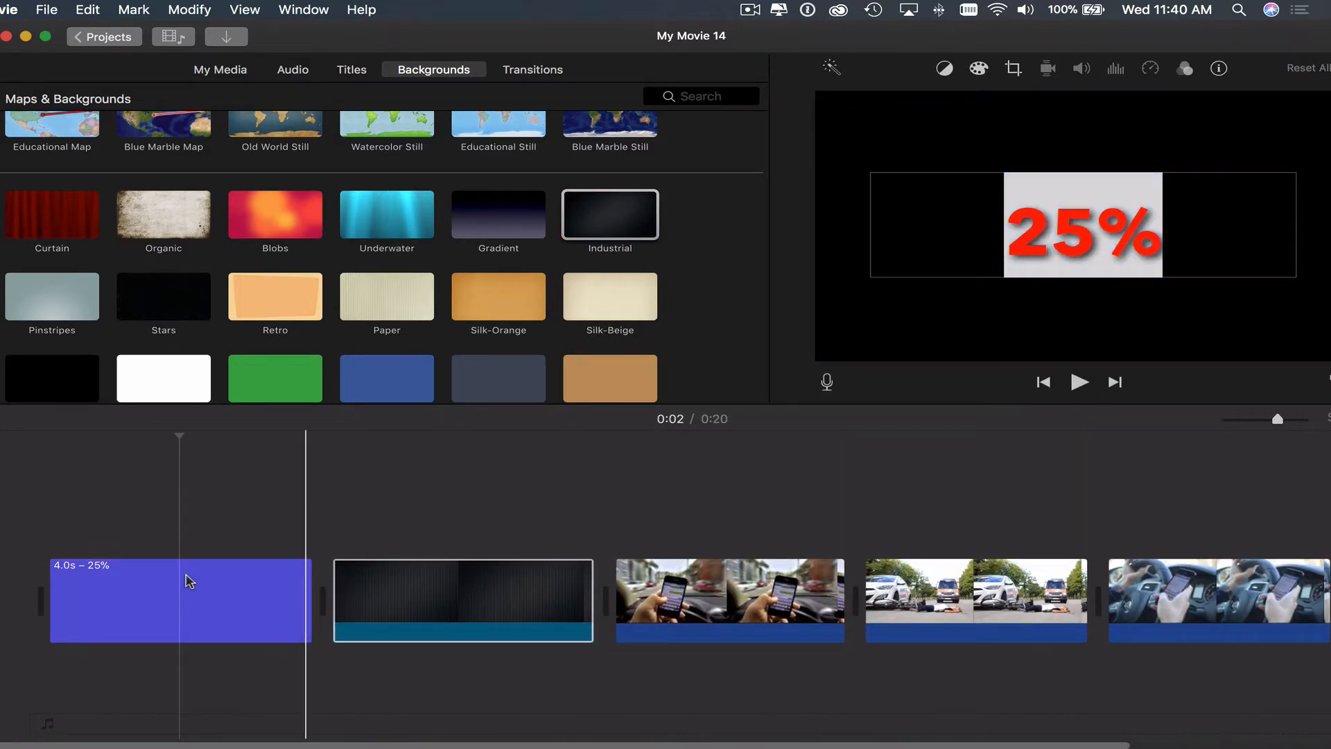
left_click_drag(189, 581, 192, 546)
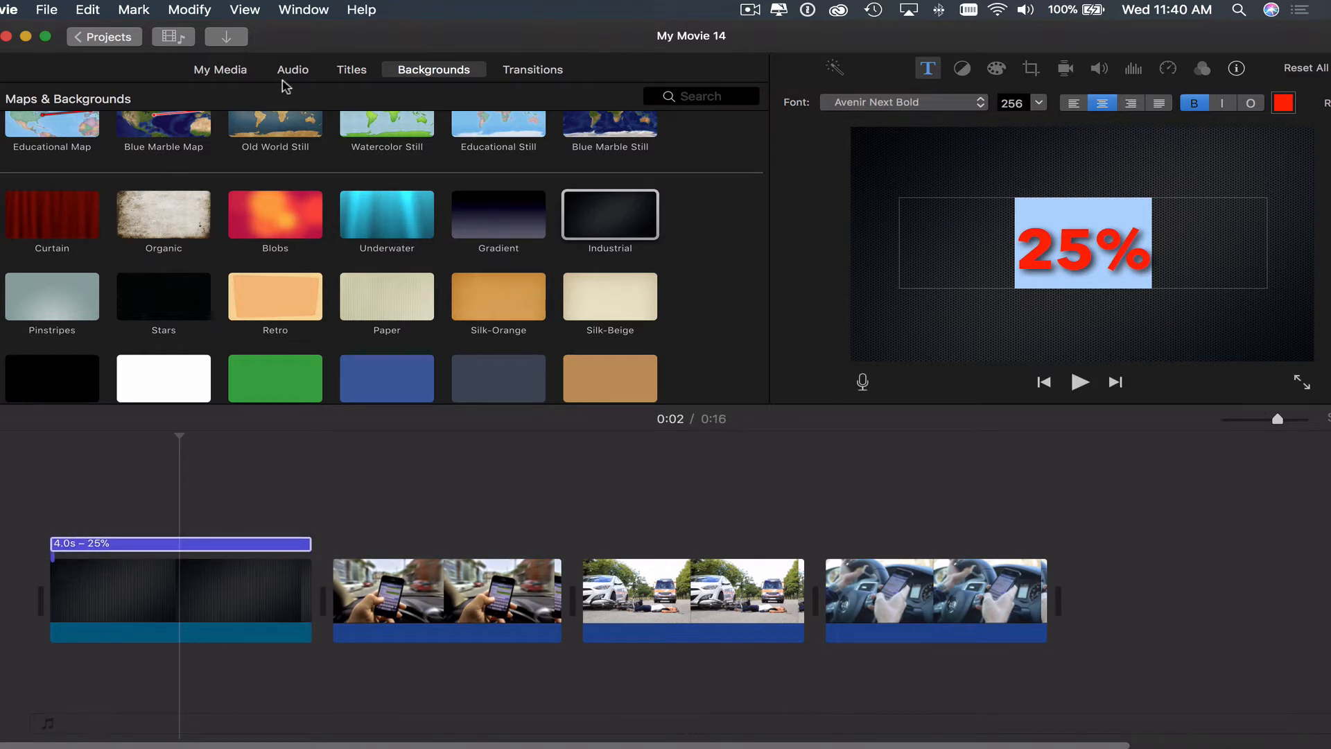
Move the 25% title off the Industrial background to stand alone at the start, and delete the background.
left_click(352, 70)
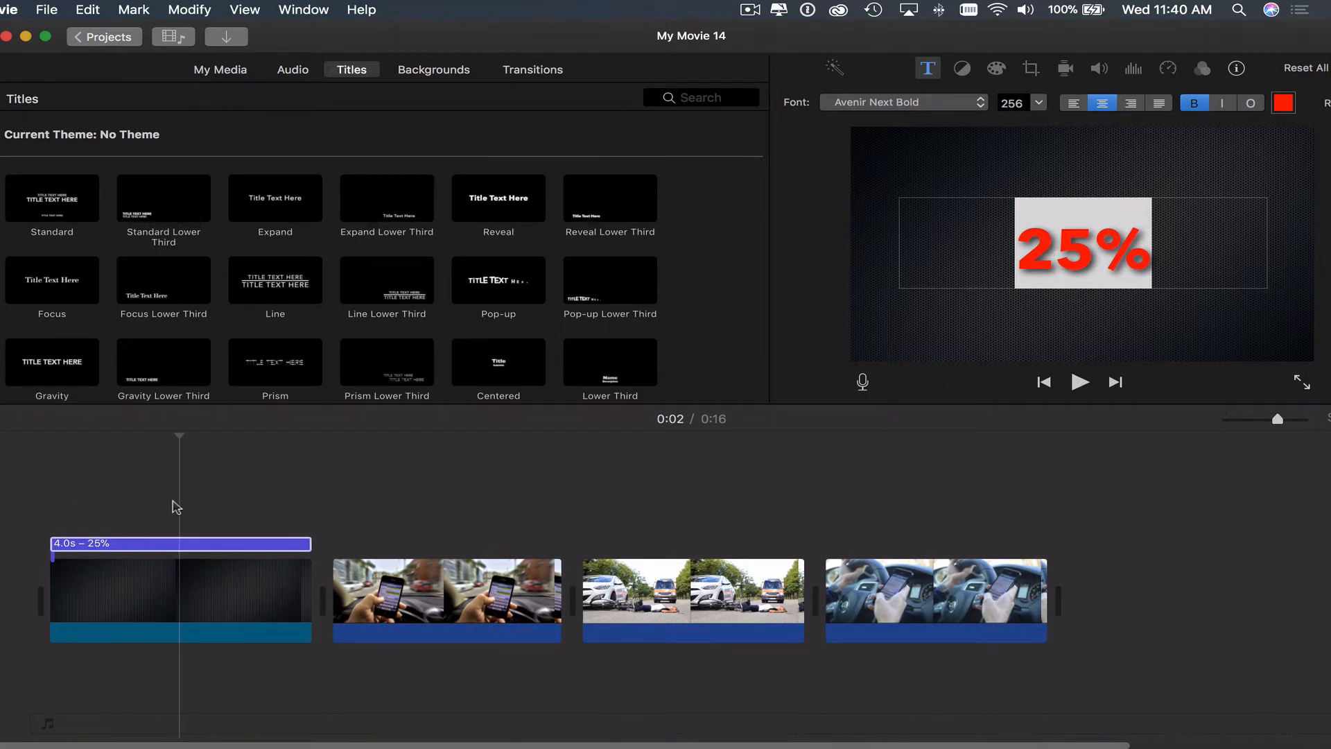
left_click_drag(192, 539, 173, 618)
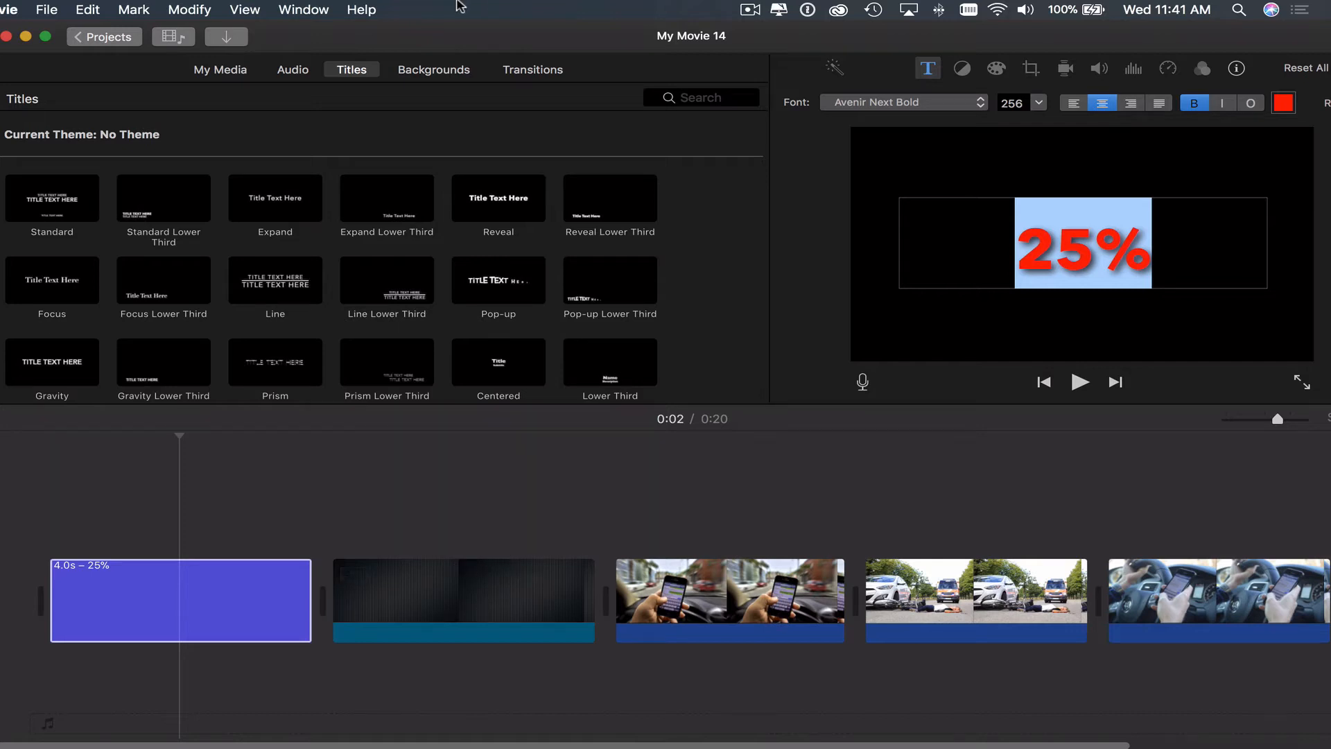
left_click(443, 78)
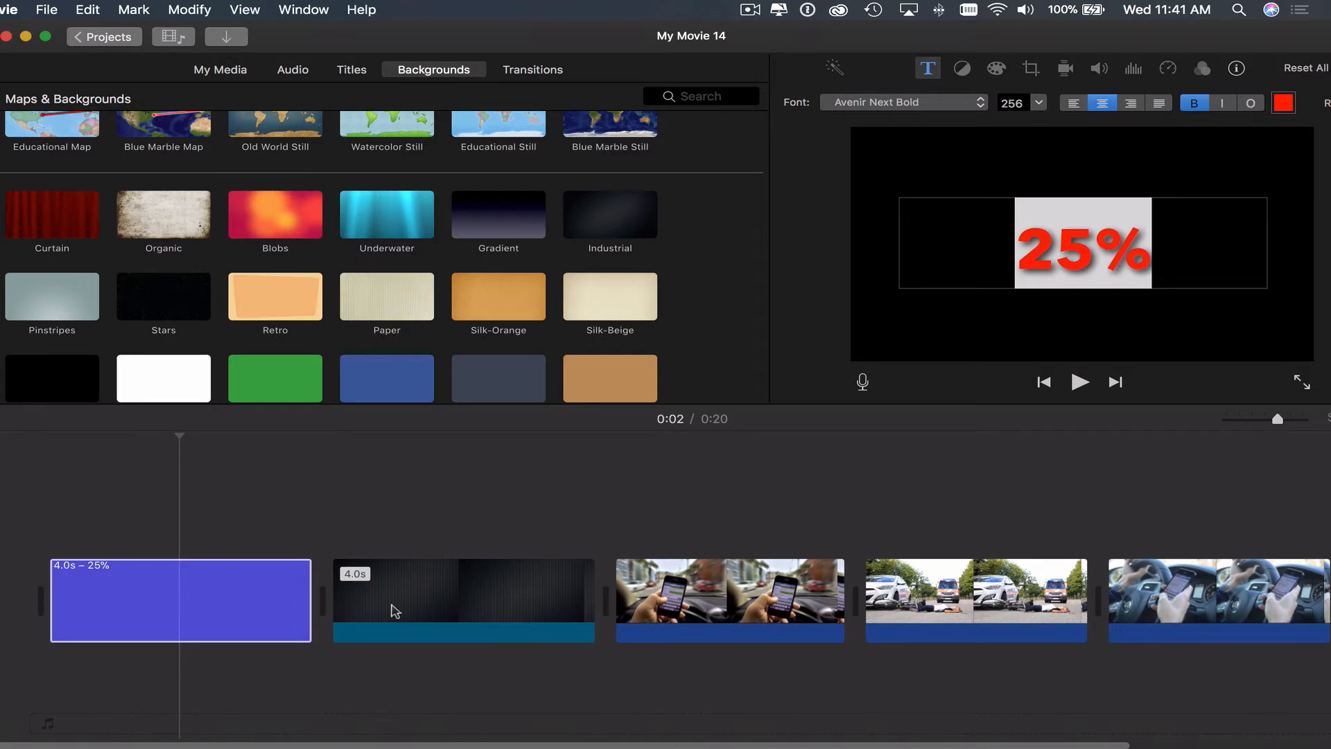
left_click(425, 601)
key("Delete")
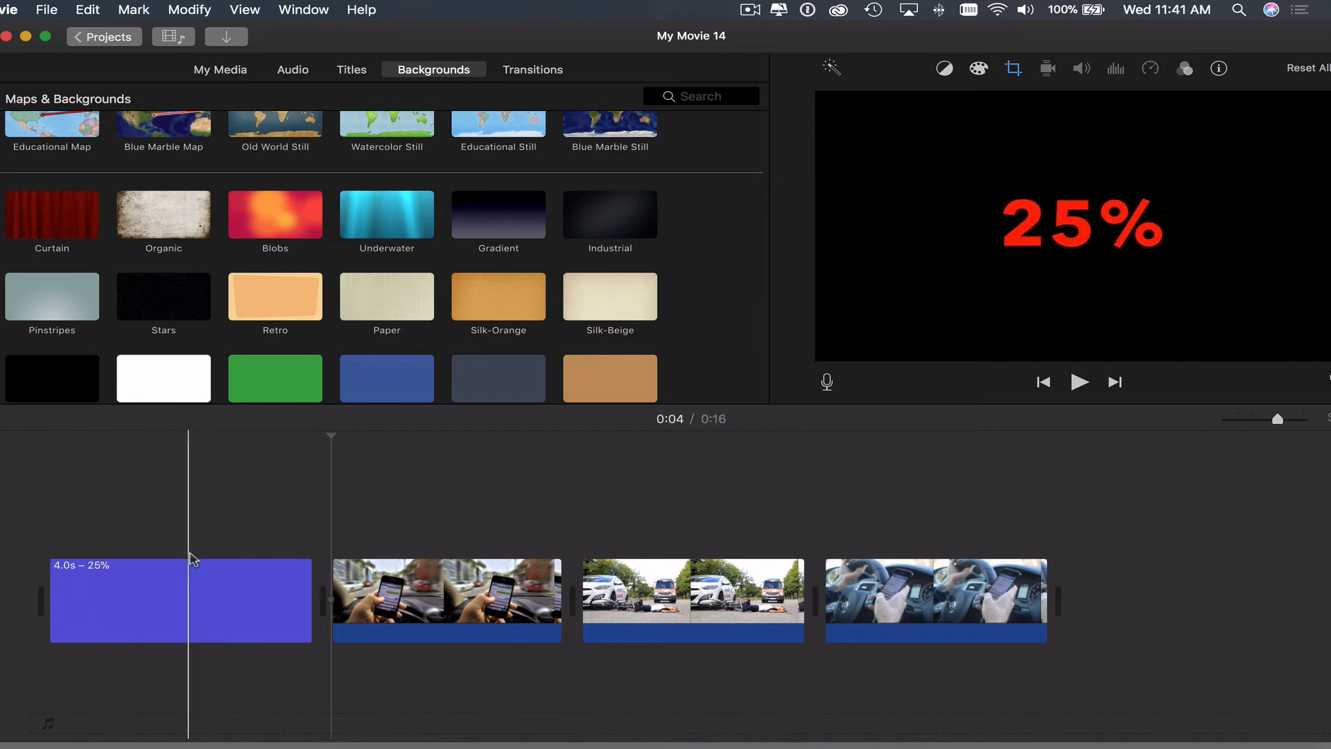
Trim the end of the standalone 25% title to 3.9 s and display the available title styles.
mouse_move(310, 594)
left_mouse_down()
mouse_move(182, 595)
mouse_move(445, 594)
mouse_move(304, 596)
left_mouse_up()
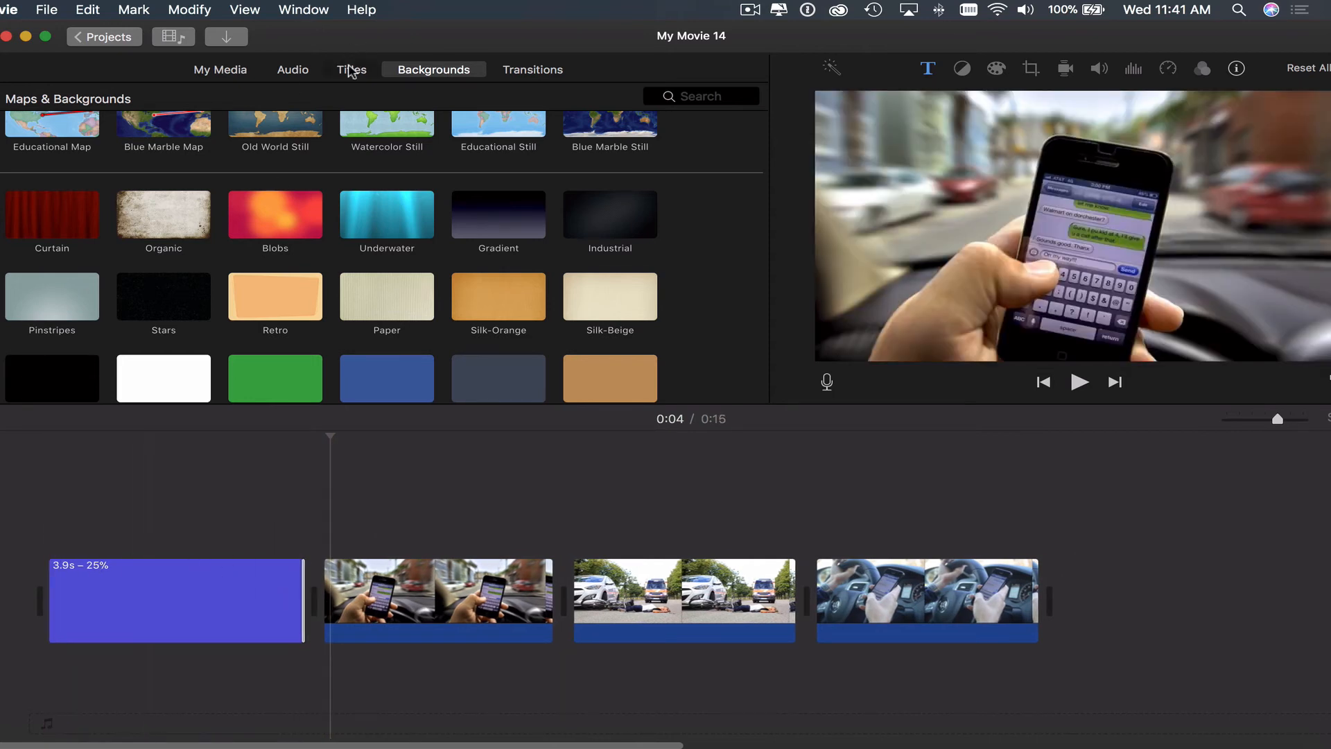
left_click(351, 70)
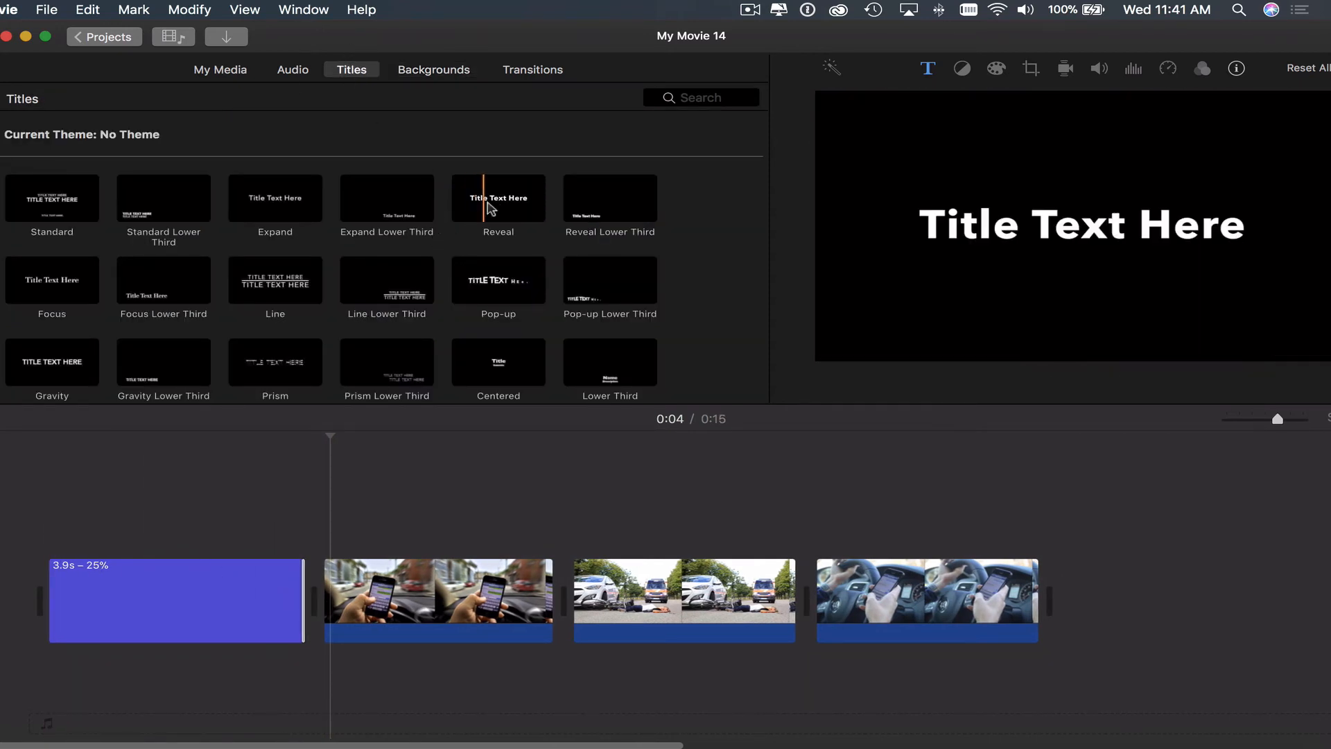